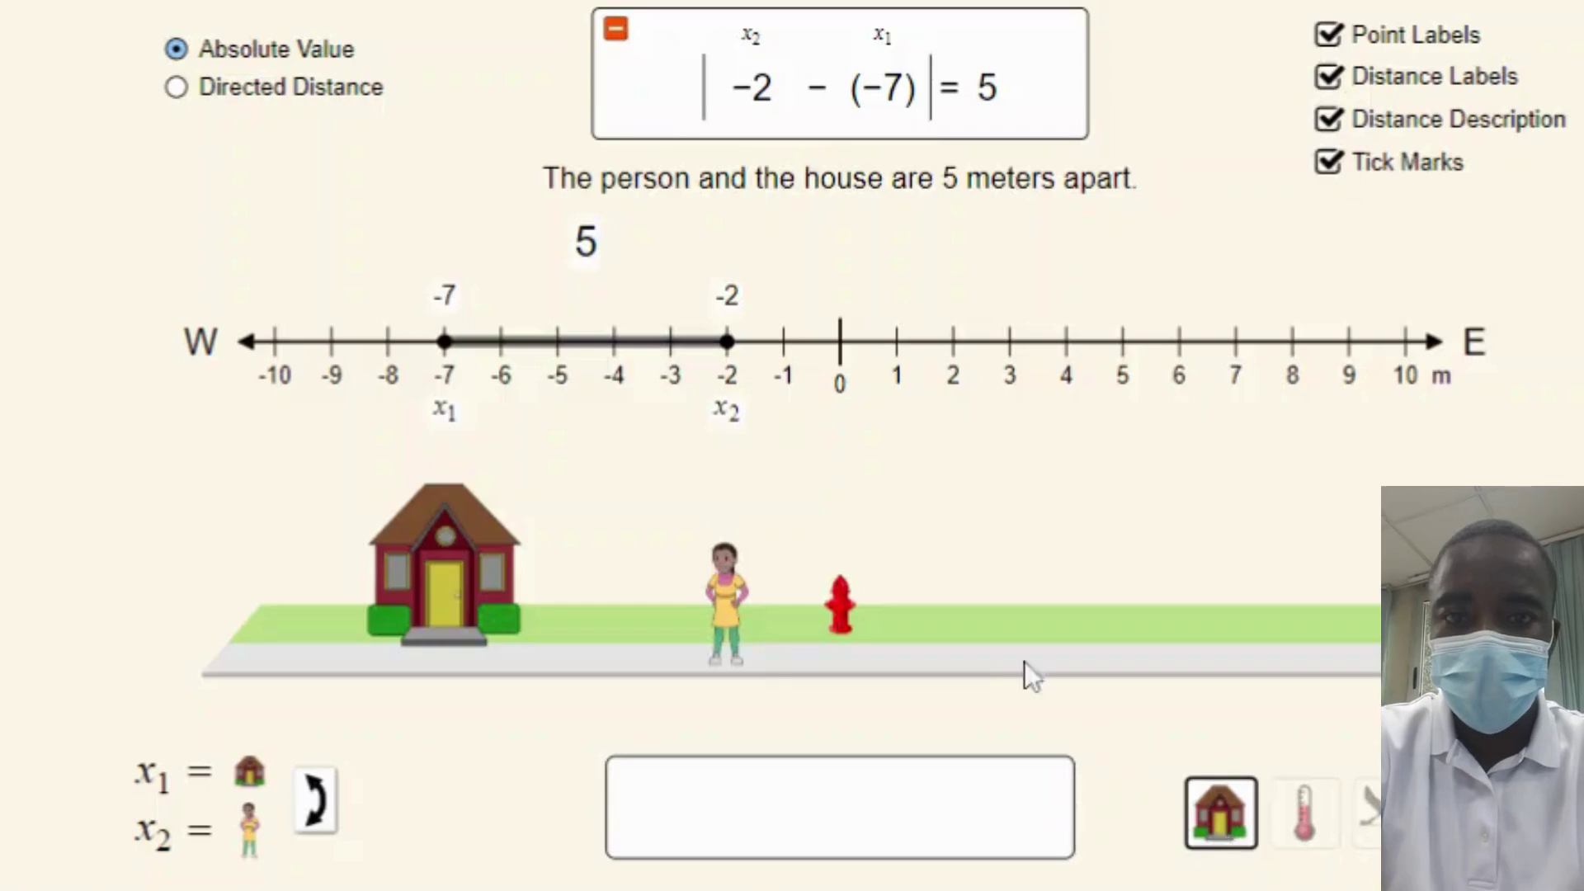
- Reset the scene and place the house as x1 and the person as x2 on the street
key("alt+r")
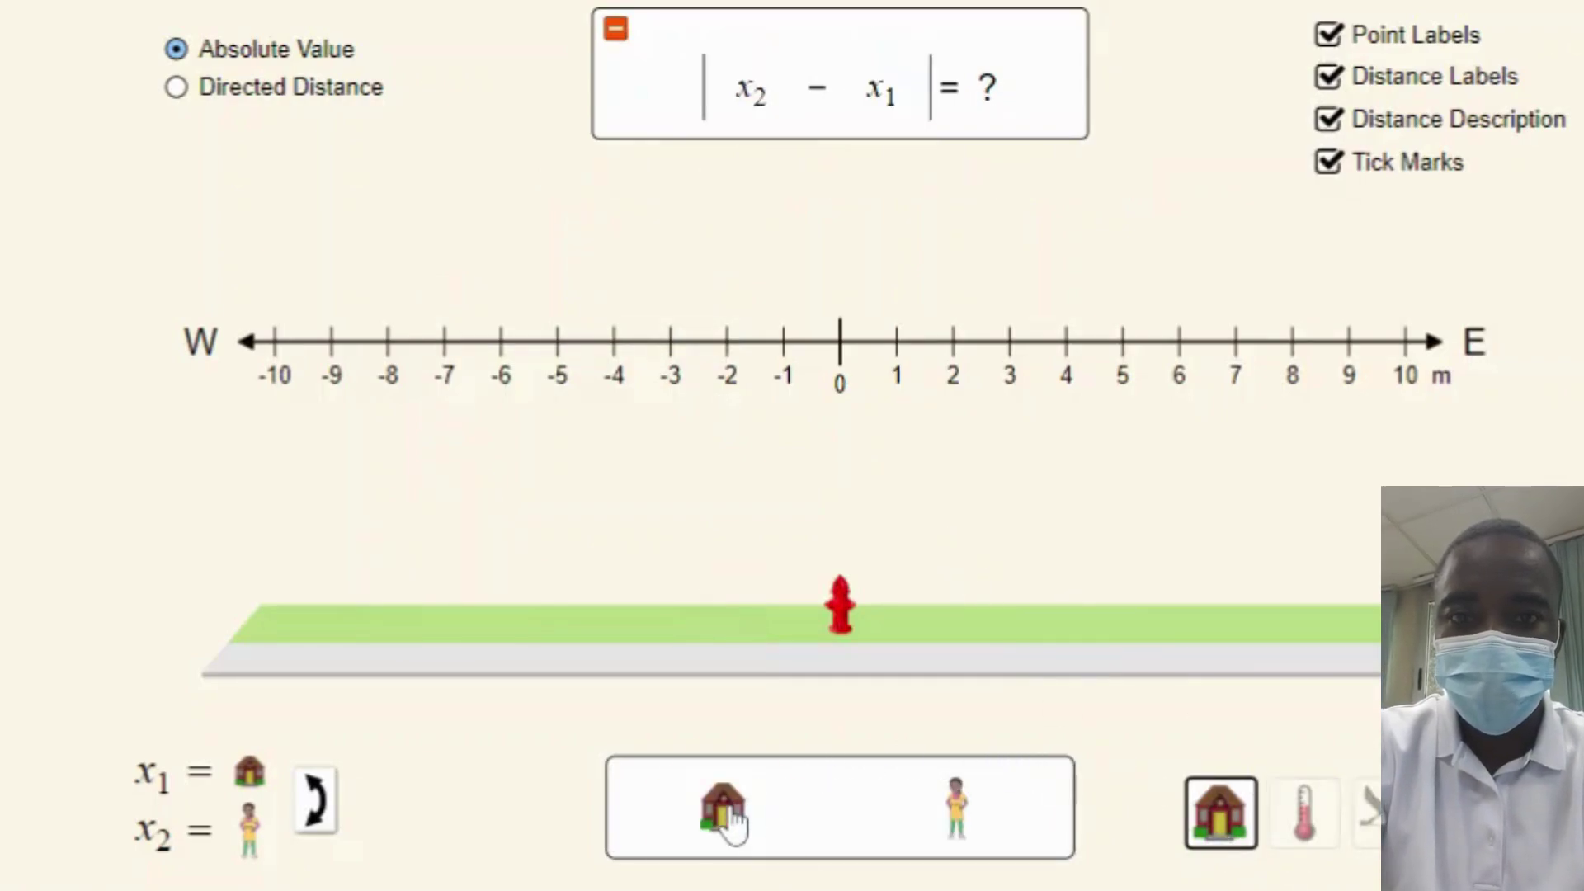
left_click_drag(726, 821, 460, 647)
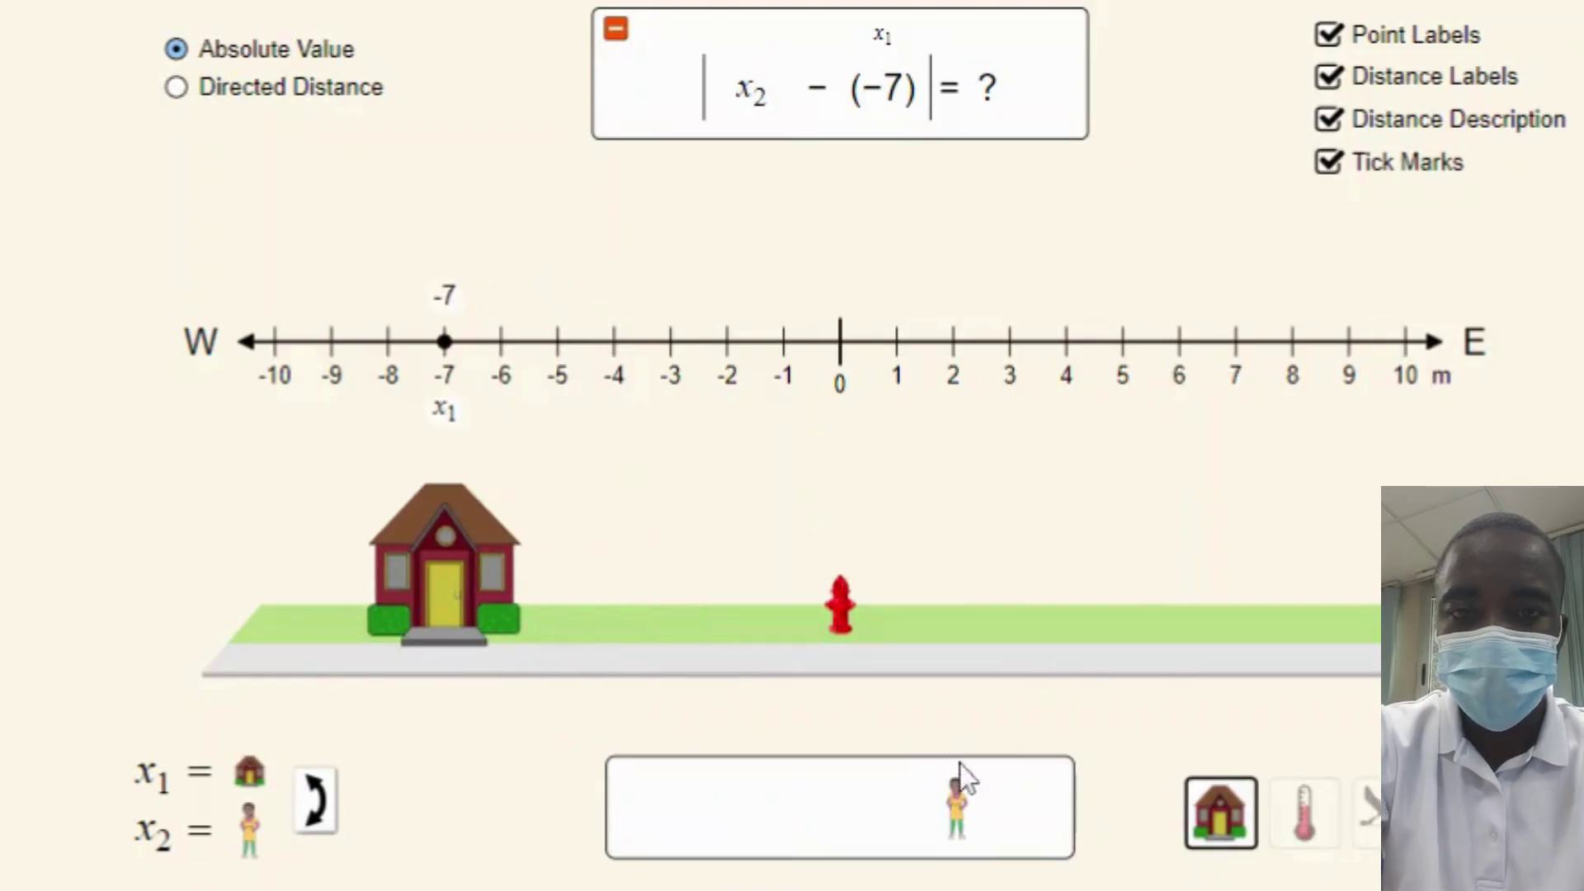
left_click_drag(954, 806, 944, 647)
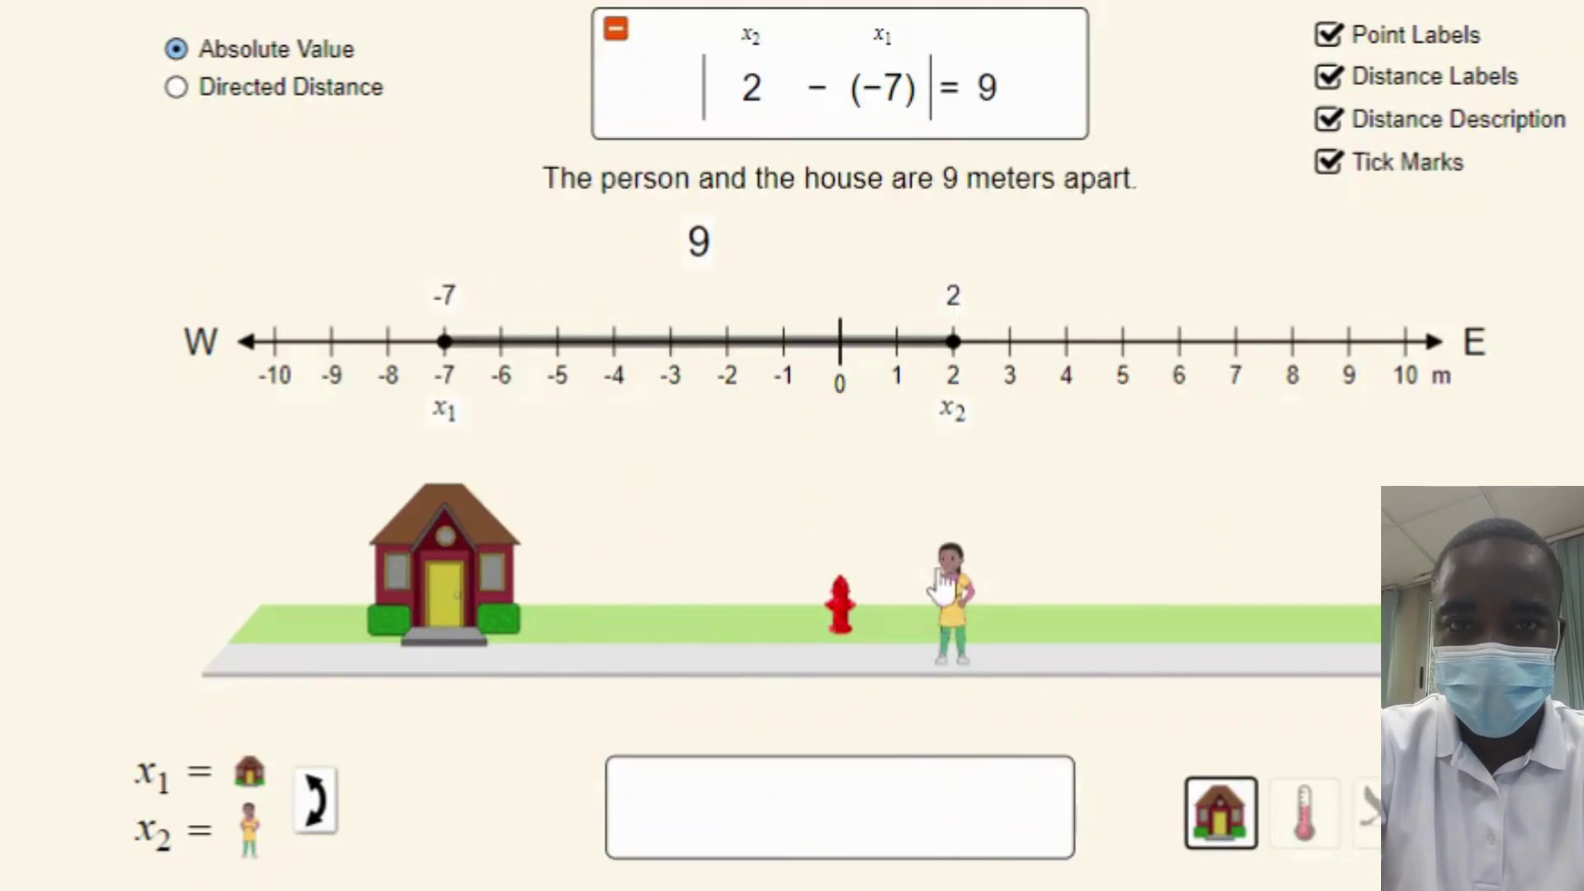
- Drag the house and person to compare distances, ending with the house at 2 and the person at 4
left_click_drag(940, 578, 692, 588)
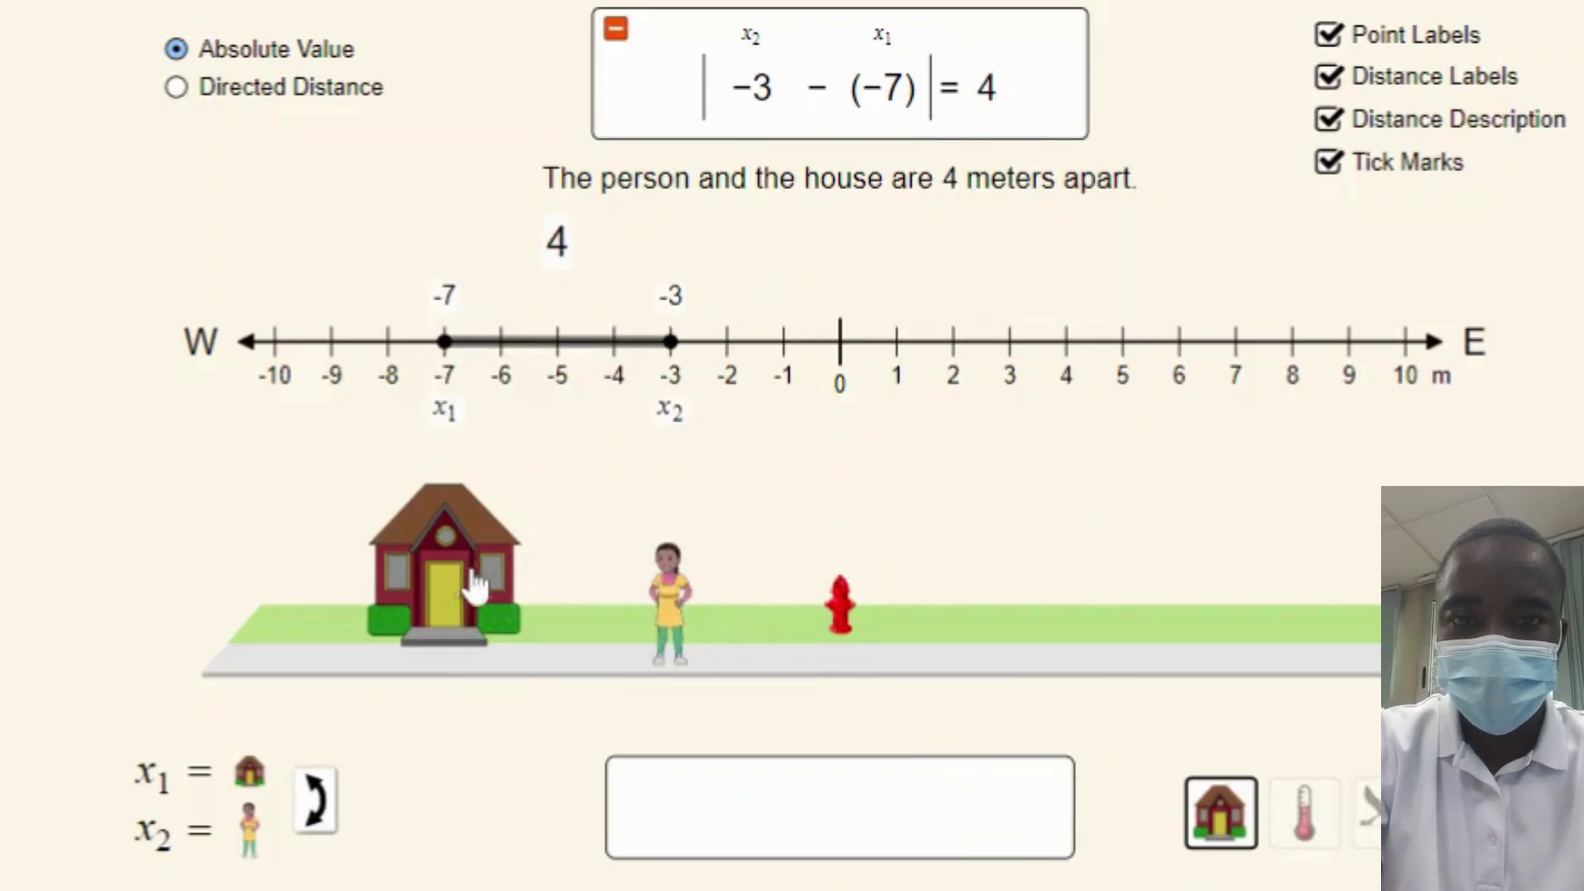
left_click_drag(452, 594, 345, 603)
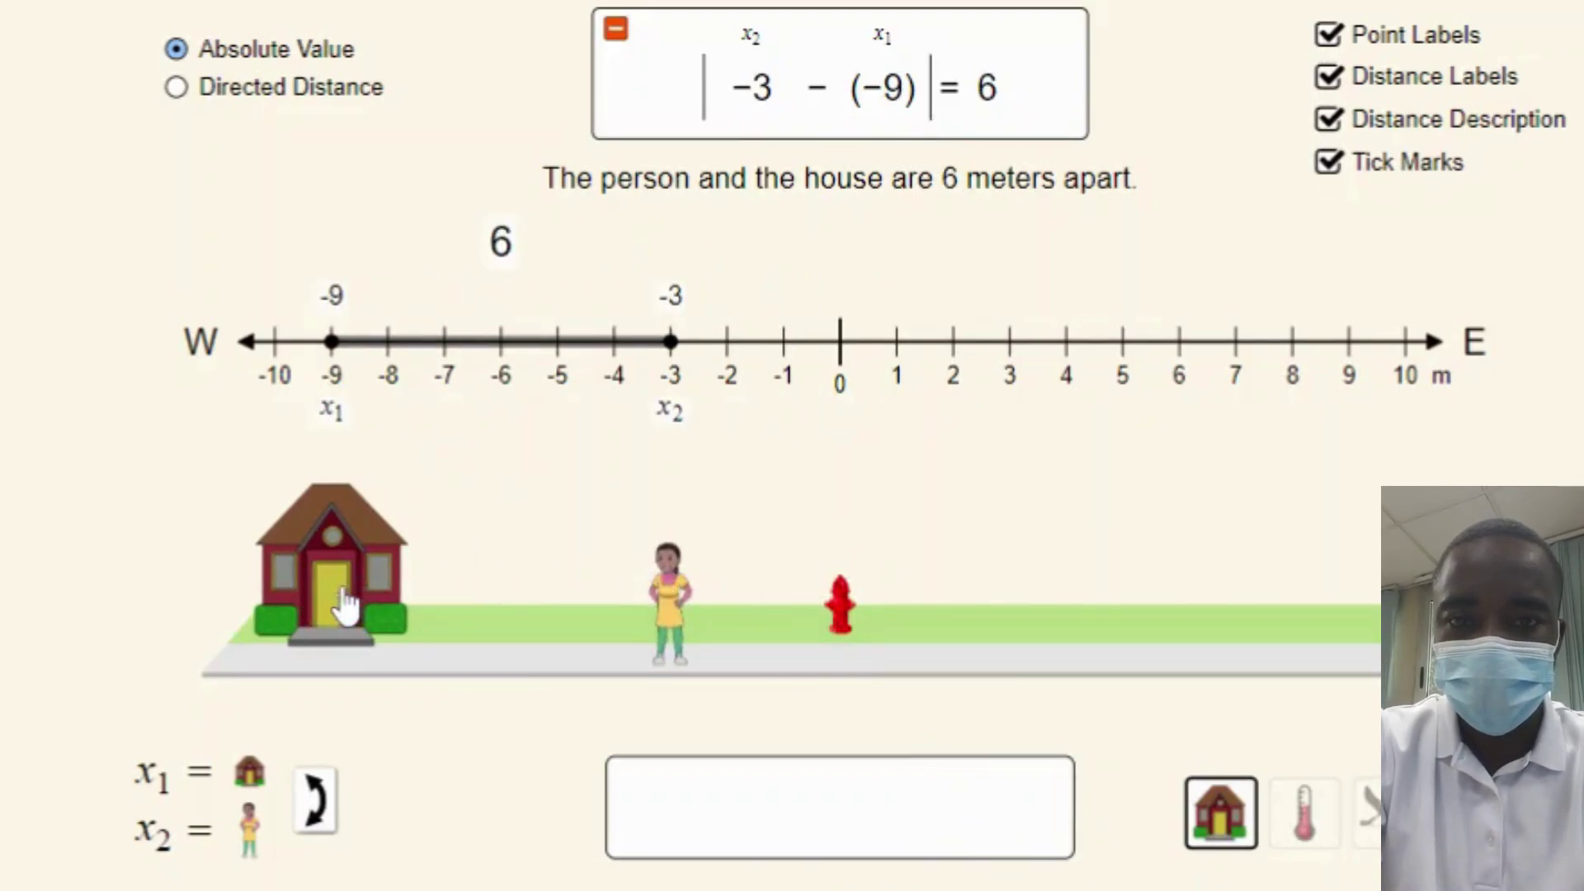
left_click_drag(690, 612, 1103, 577)
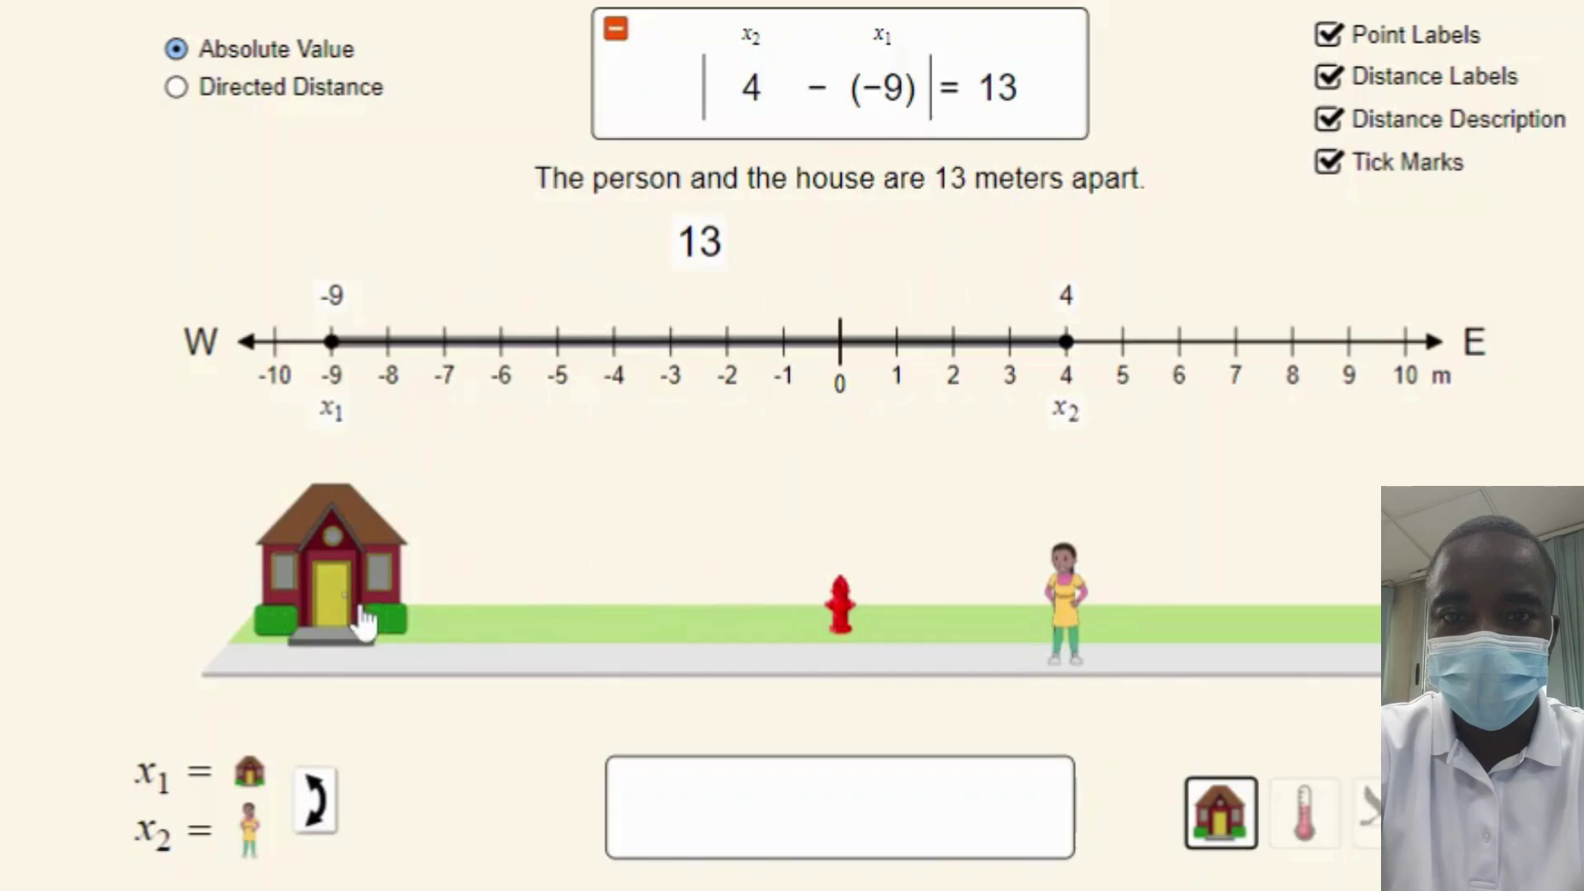
left_click_drag(357, 627, 675, 612)
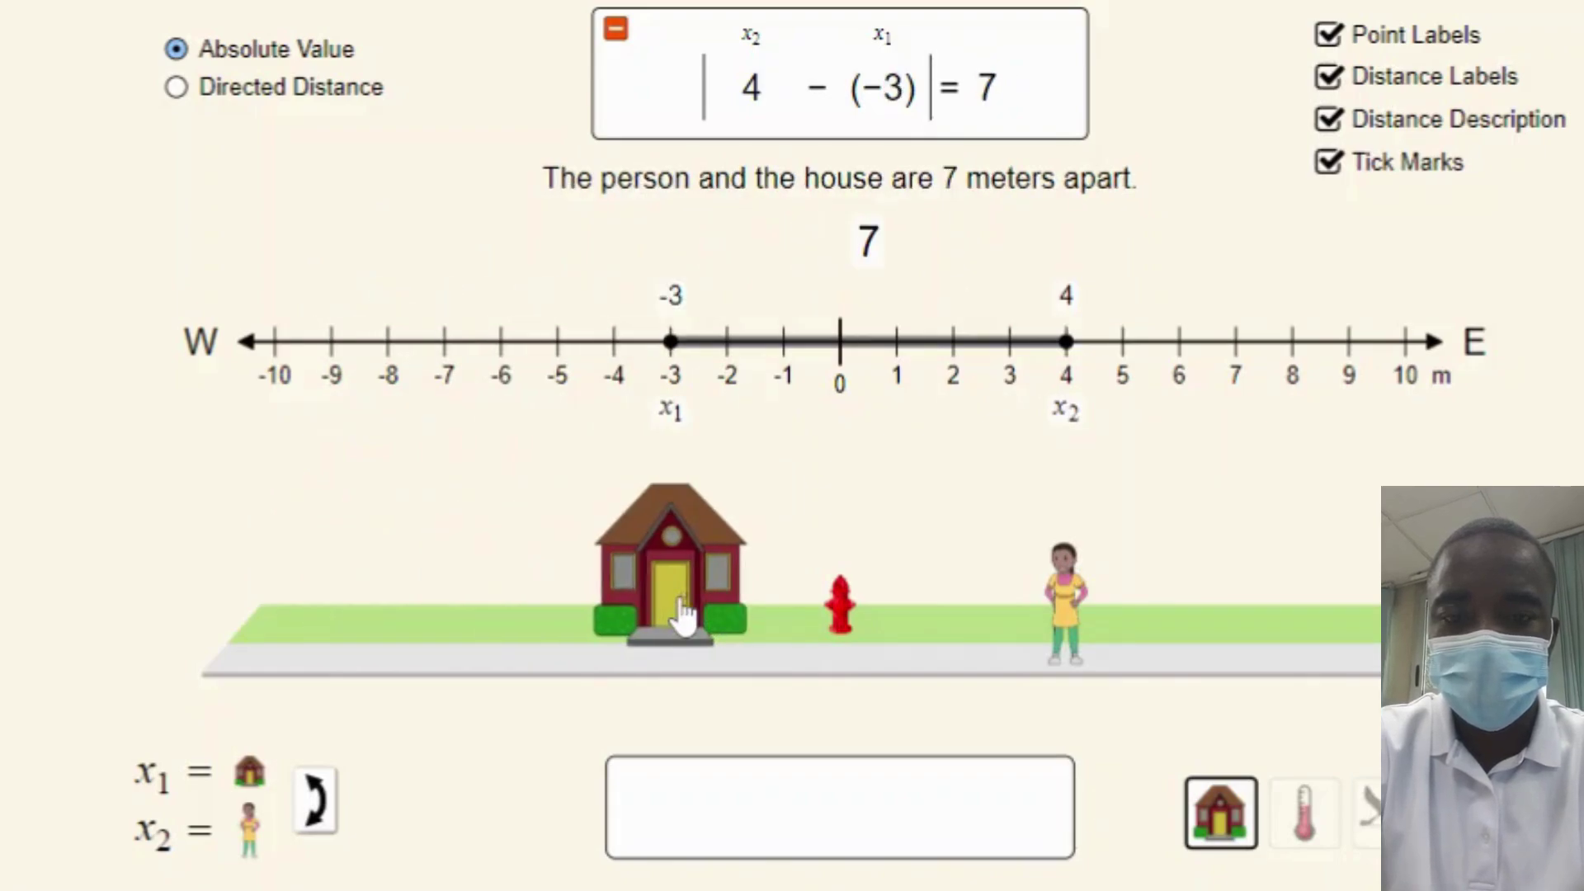
left_click_drag(683, 594, 974, 601)
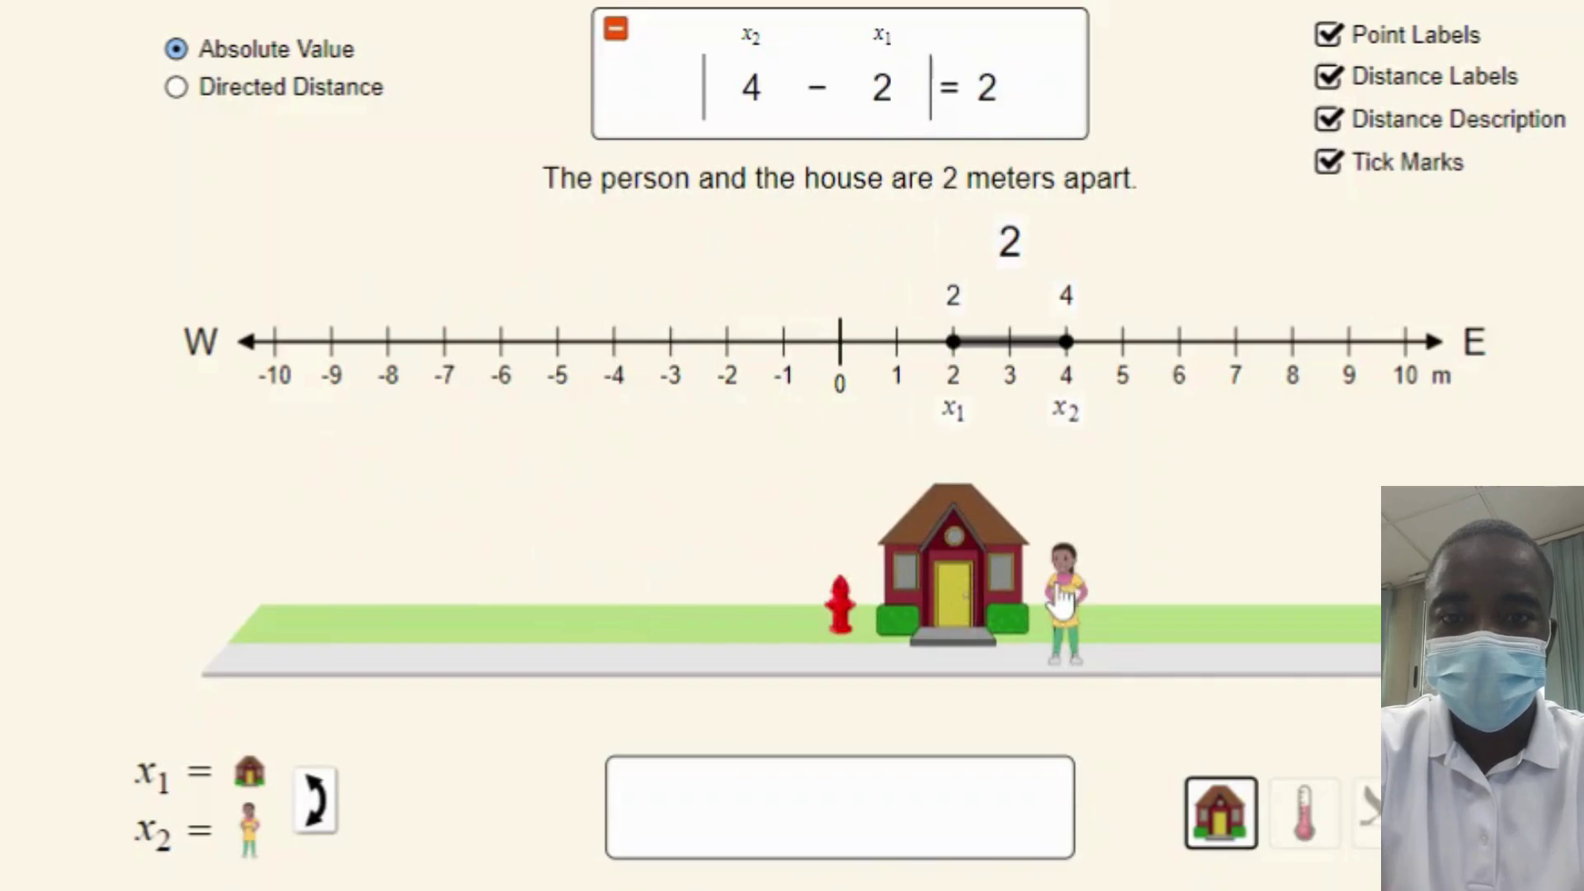
- Reposition the house and person along the street, ending with the house at 8 and the person at 2, 6 meters apart
left_click_drag(1065, 598, 1219, 582)
left_click_drag(984, 580, 999, 543)
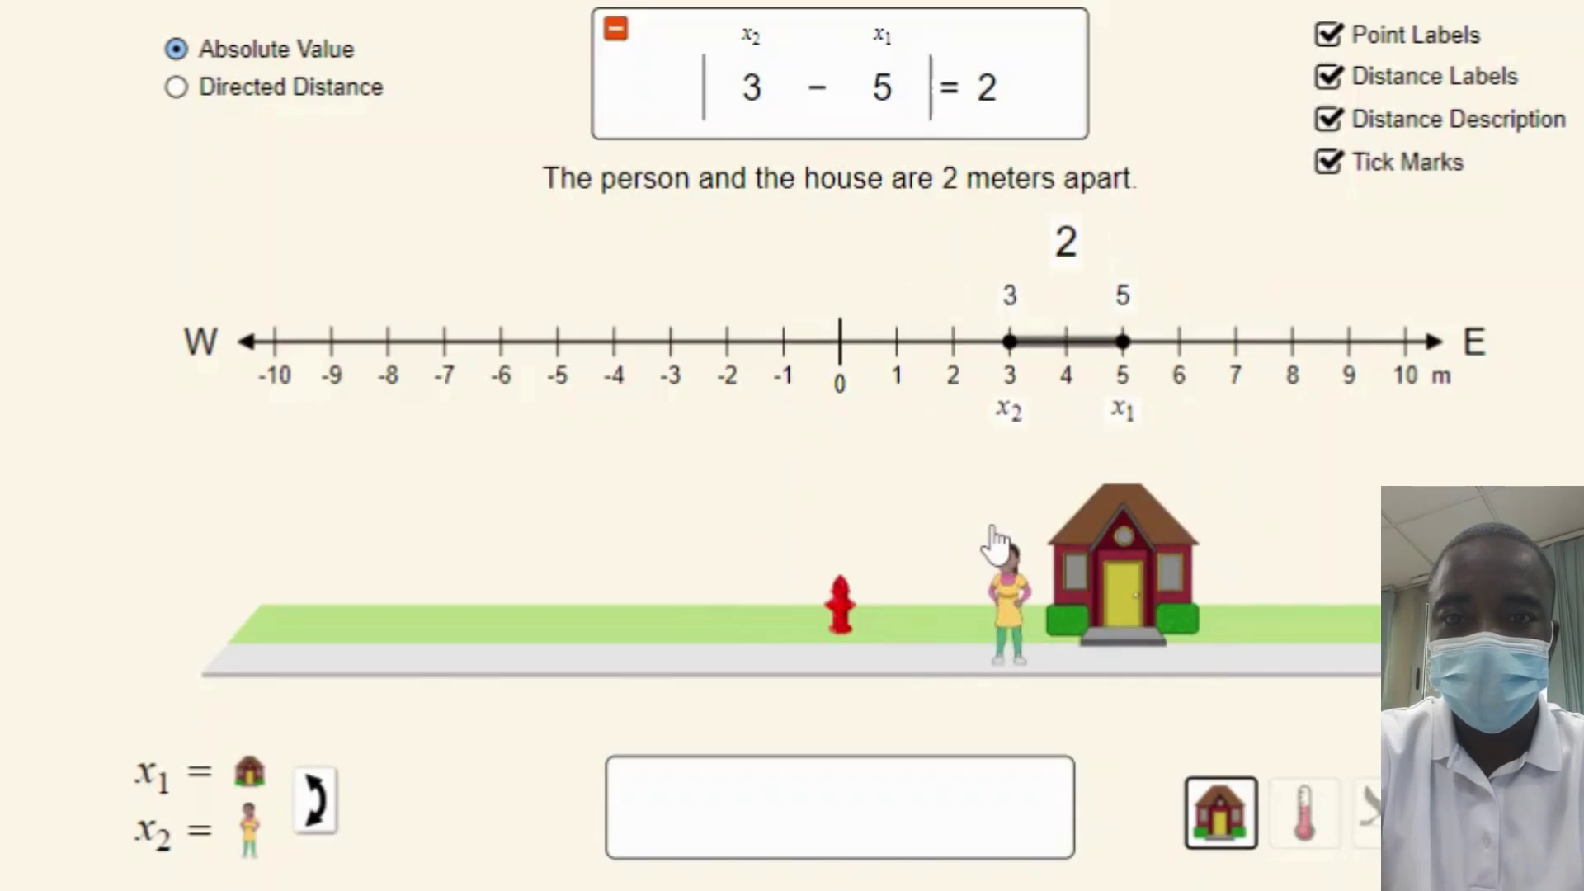
left_click_drag(1000, 548, 417, 519)
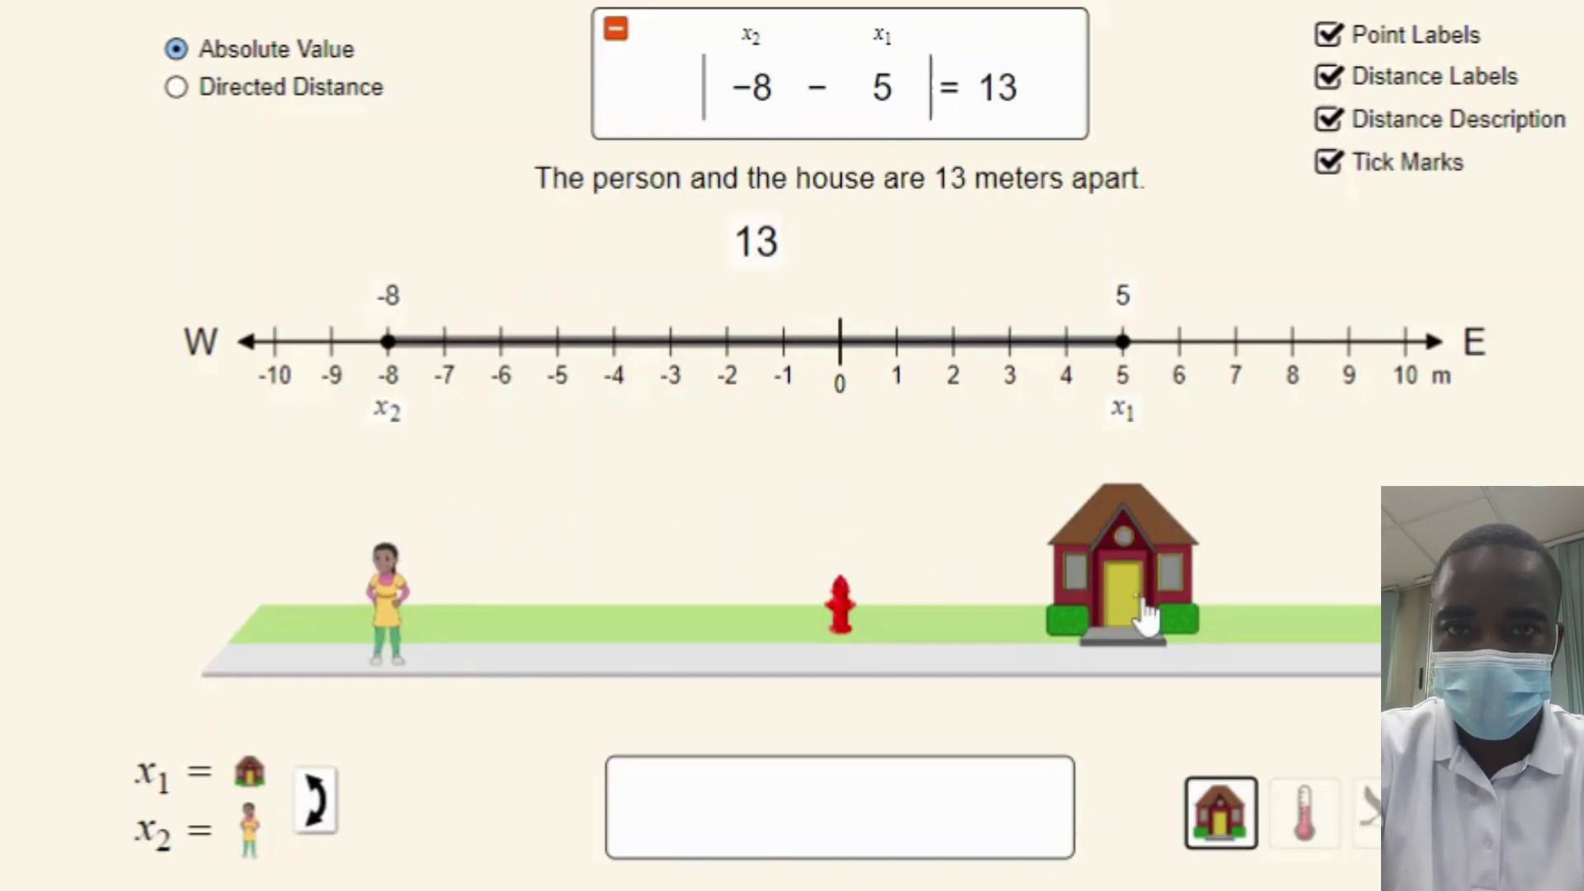
left_click_drag(1147, 615, 1294, 586)
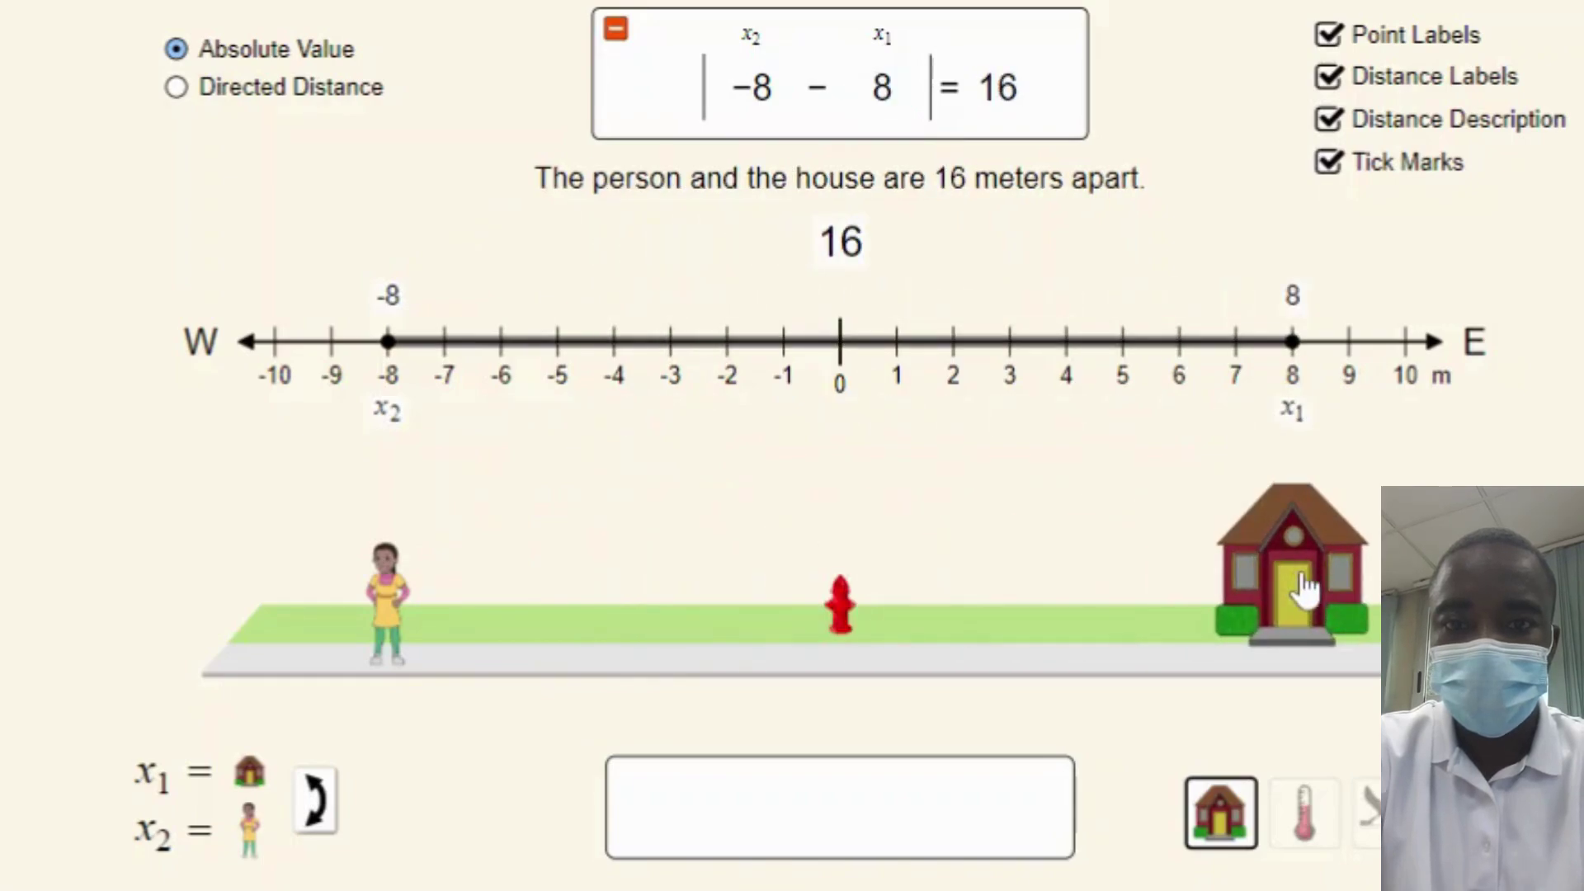
left_click_drag(403, 619, 957, 620)
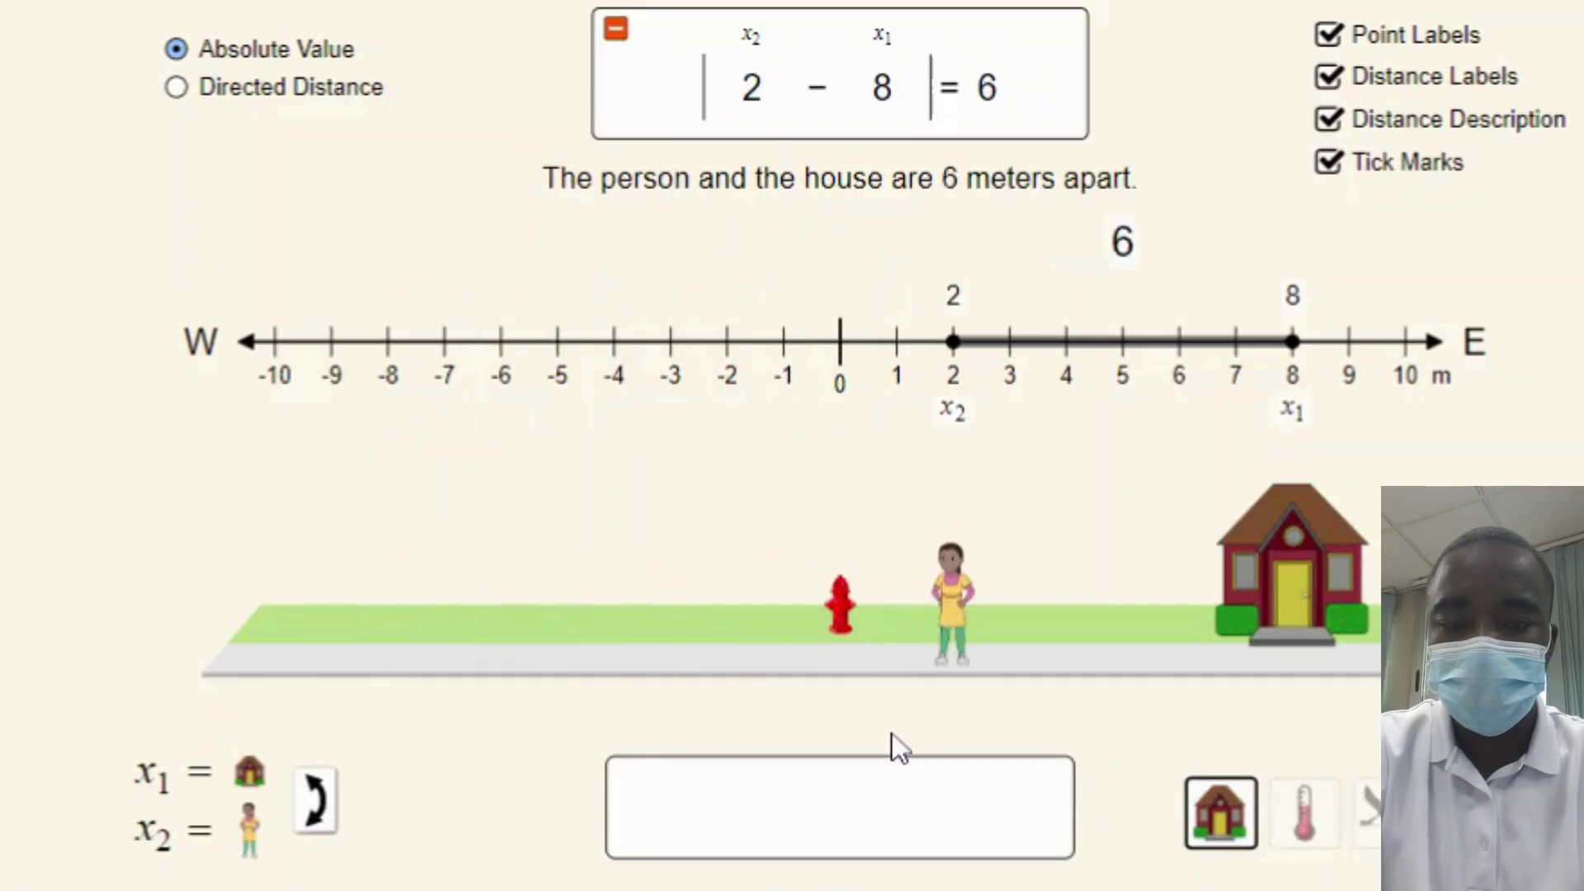
- Swap x1 and x2, then place the person at 6 and the house at 3
left_click(315, 798)
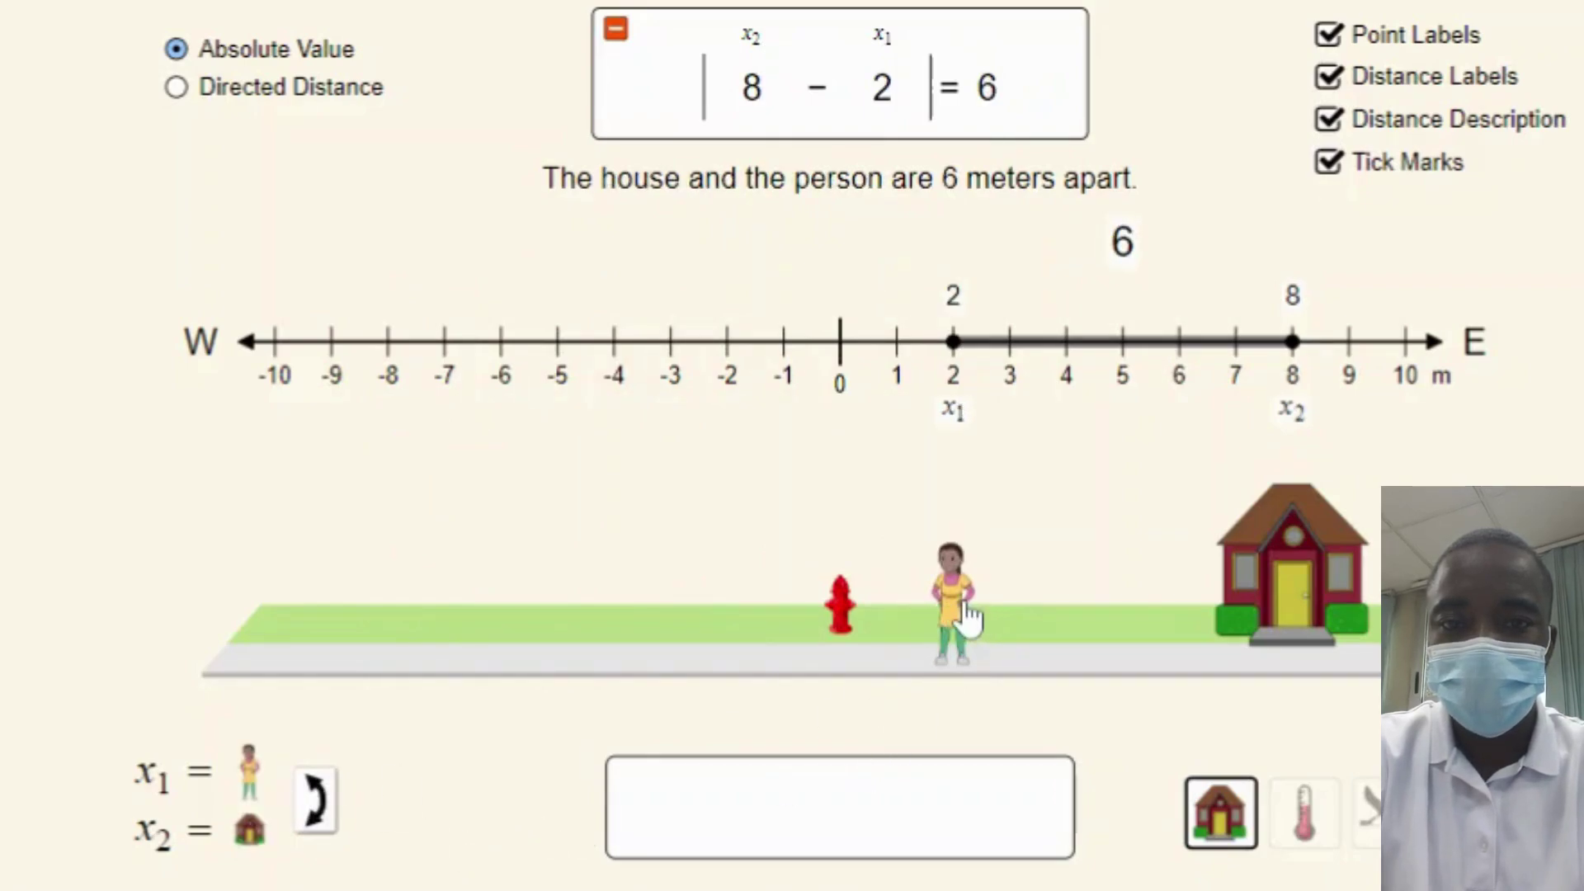
left_click_drag(973, 619, 547, 577)
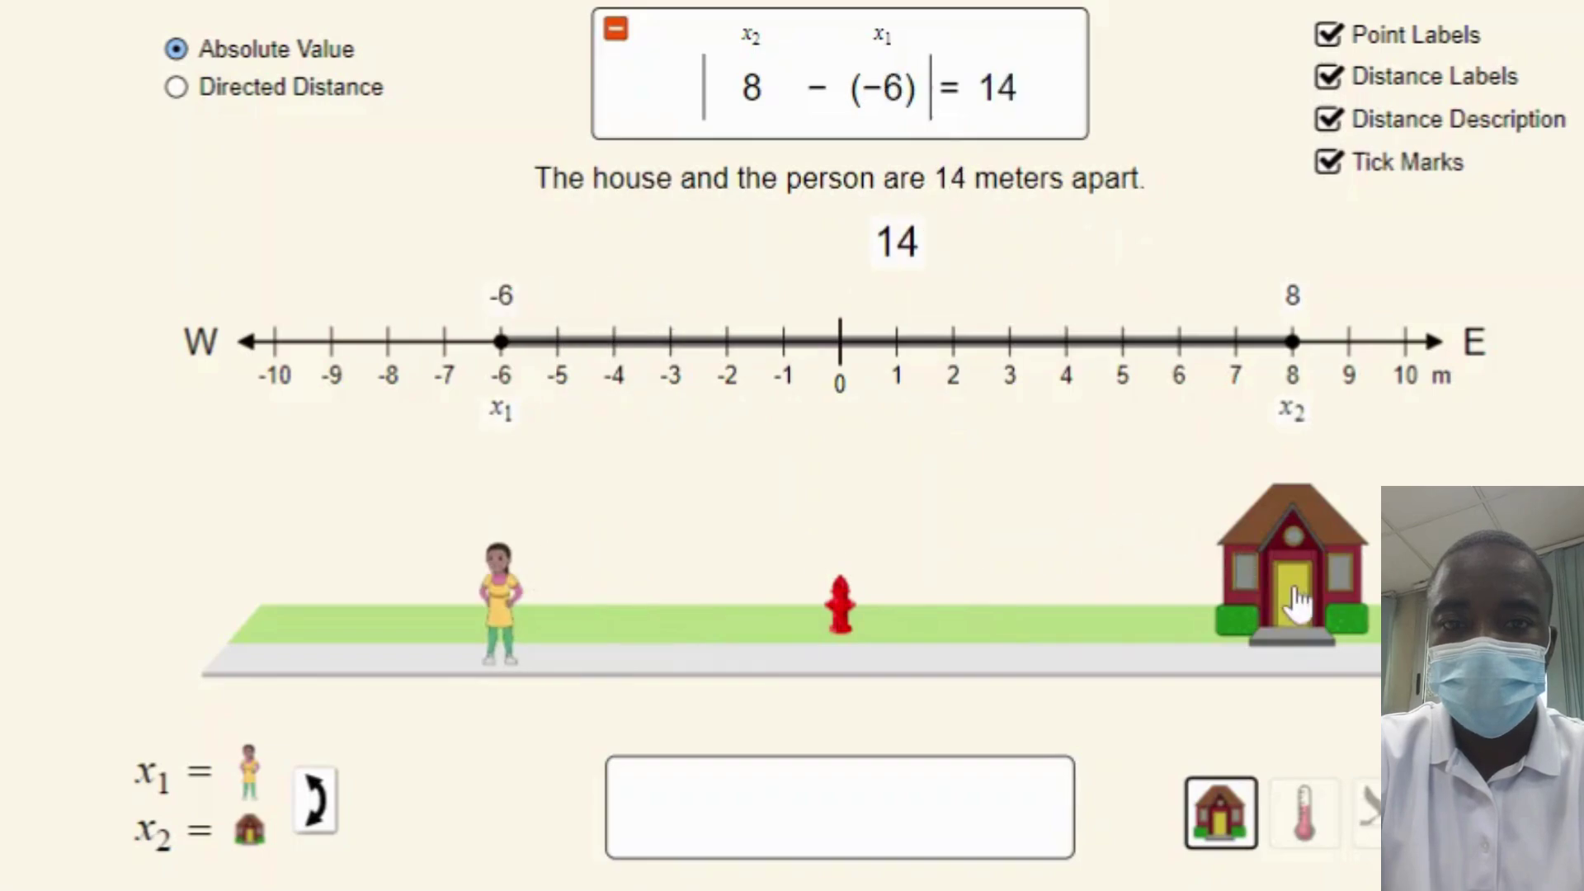
left_click_drag(1294, 603, 347, 648)
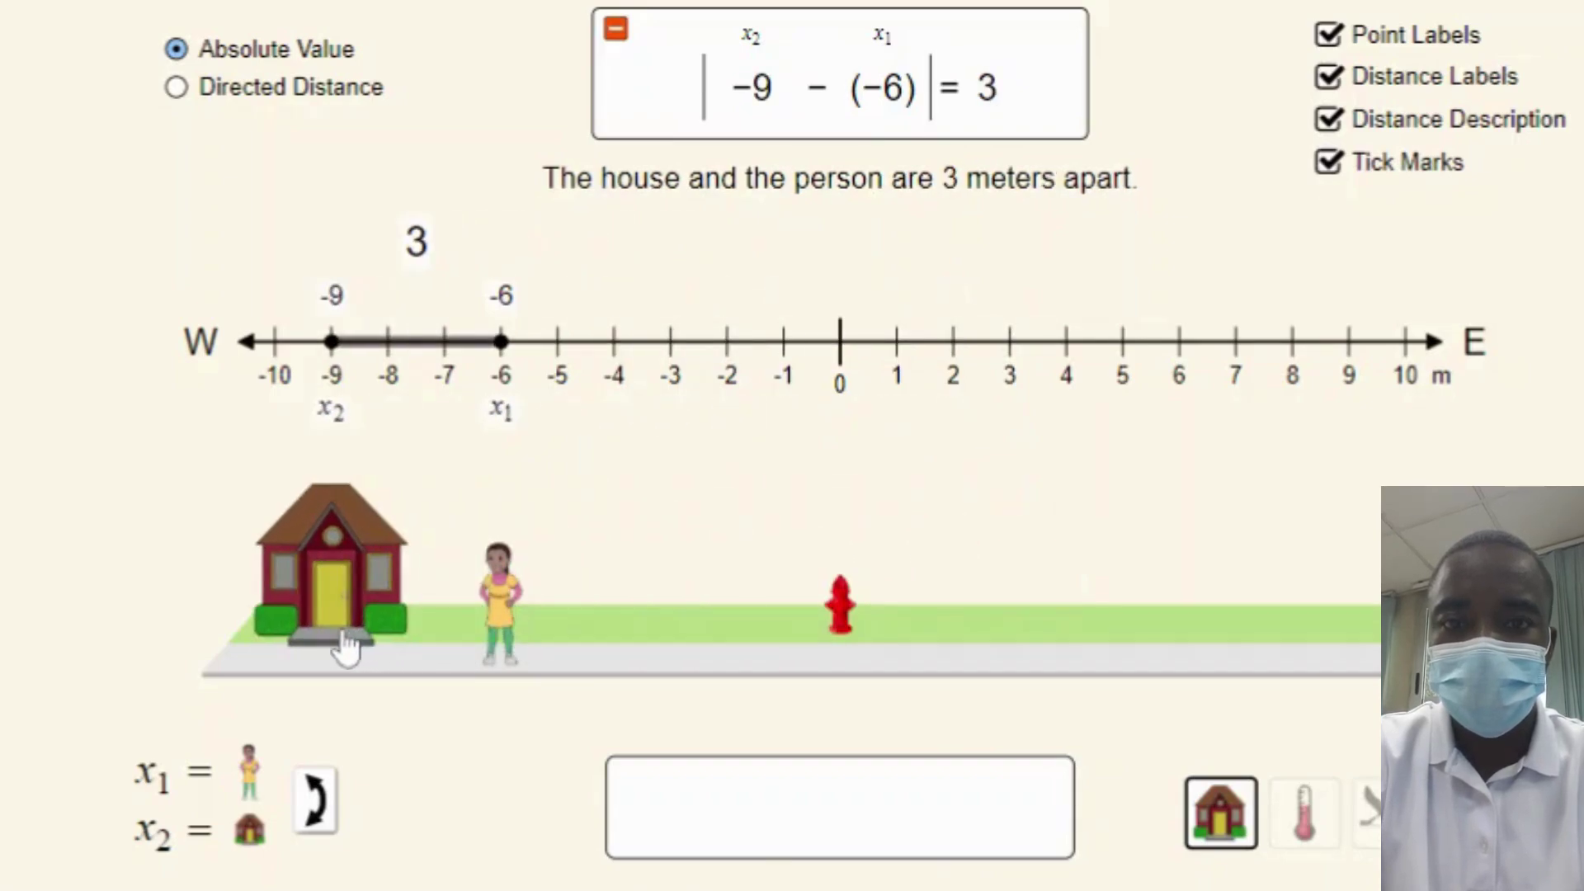
left_click_drag(512, 644, 1188, 588)
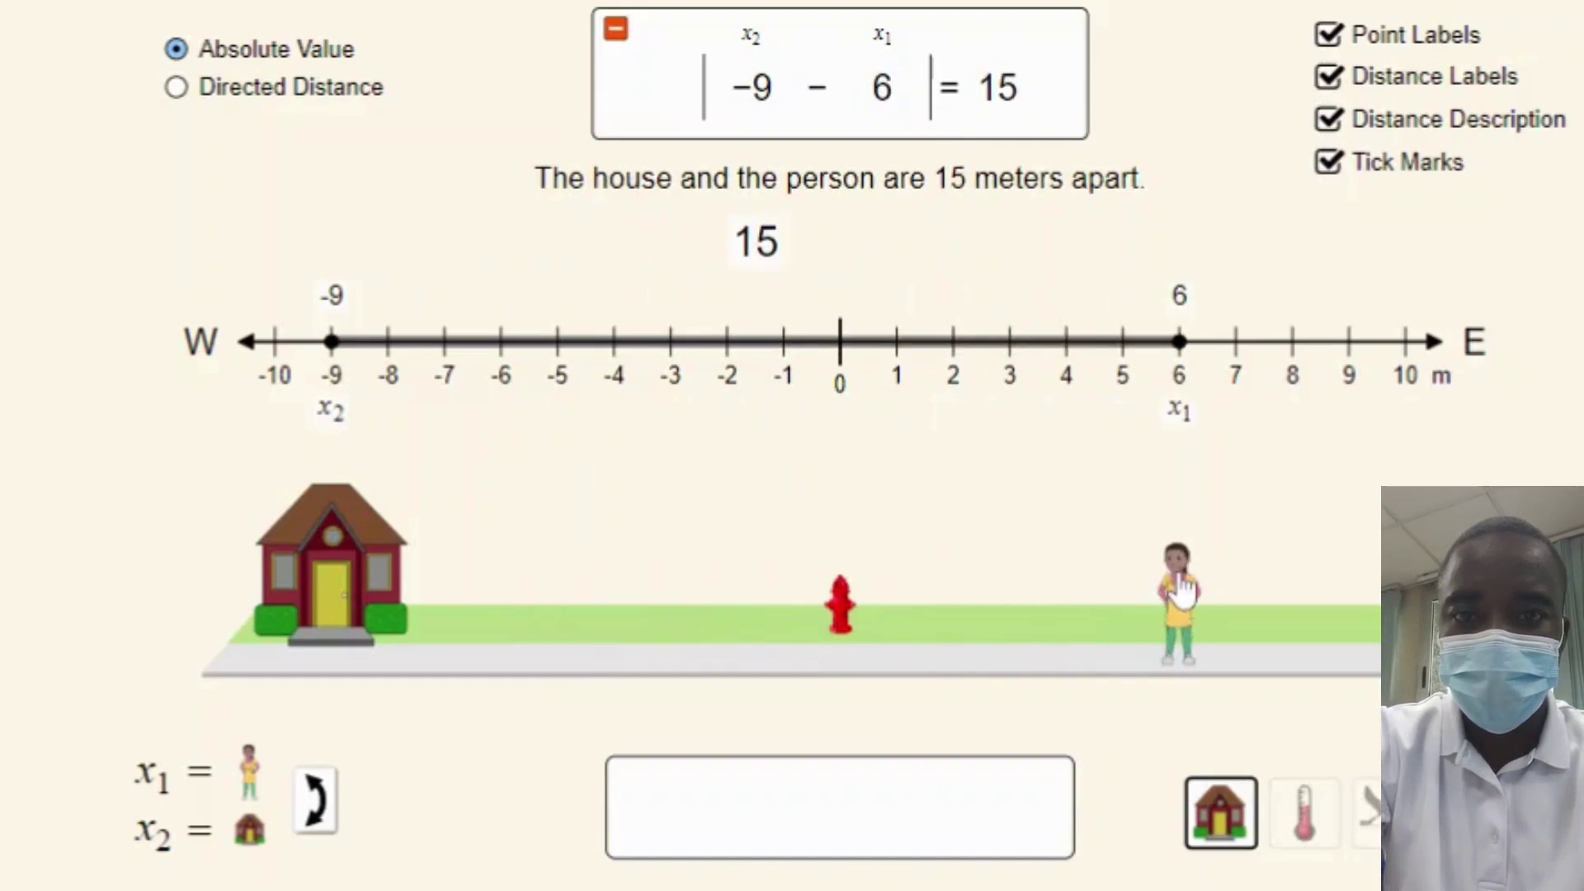
left_click_drag(379, 577, 1036, 546)
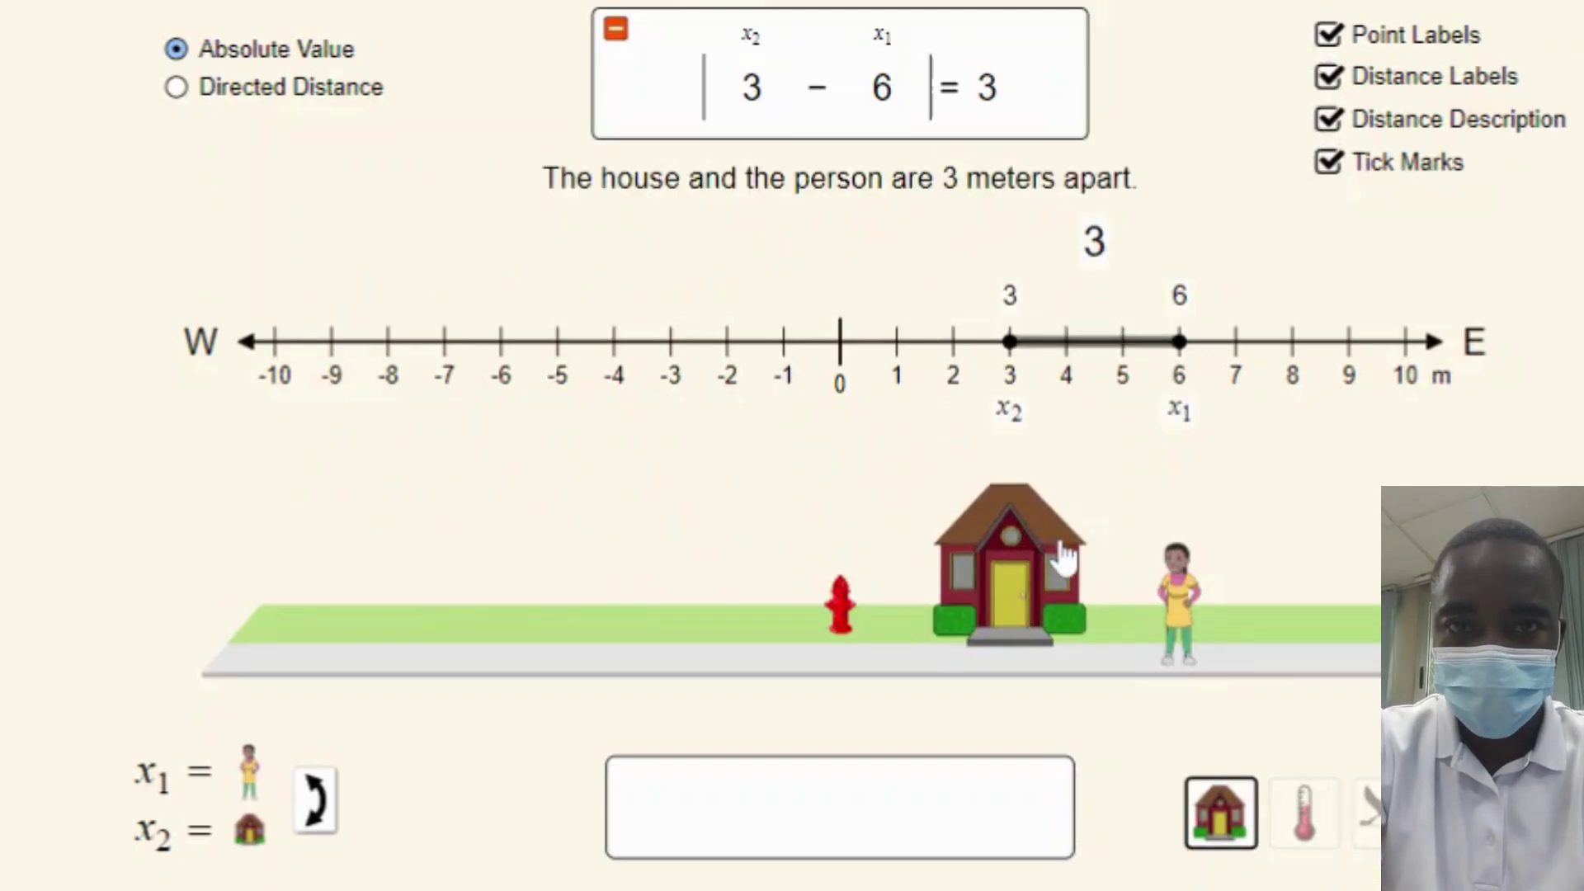
- Switch to the temperature scene, place thermometers A and B, and drag A warmer
left_click(1303, 825)
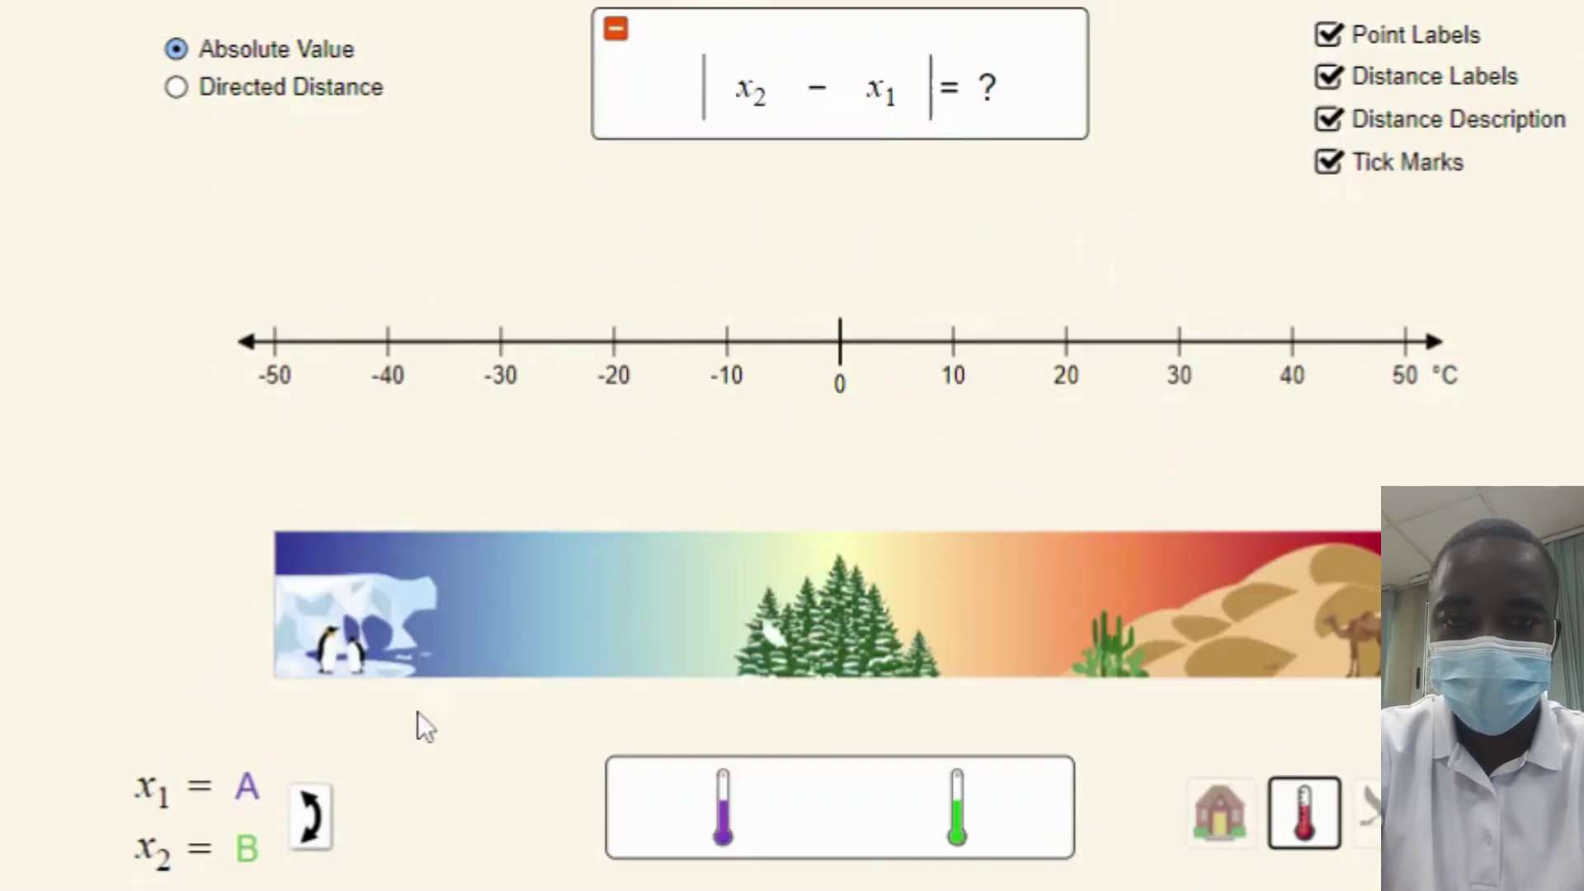
left_click_drag(723, 825, 312, 615)
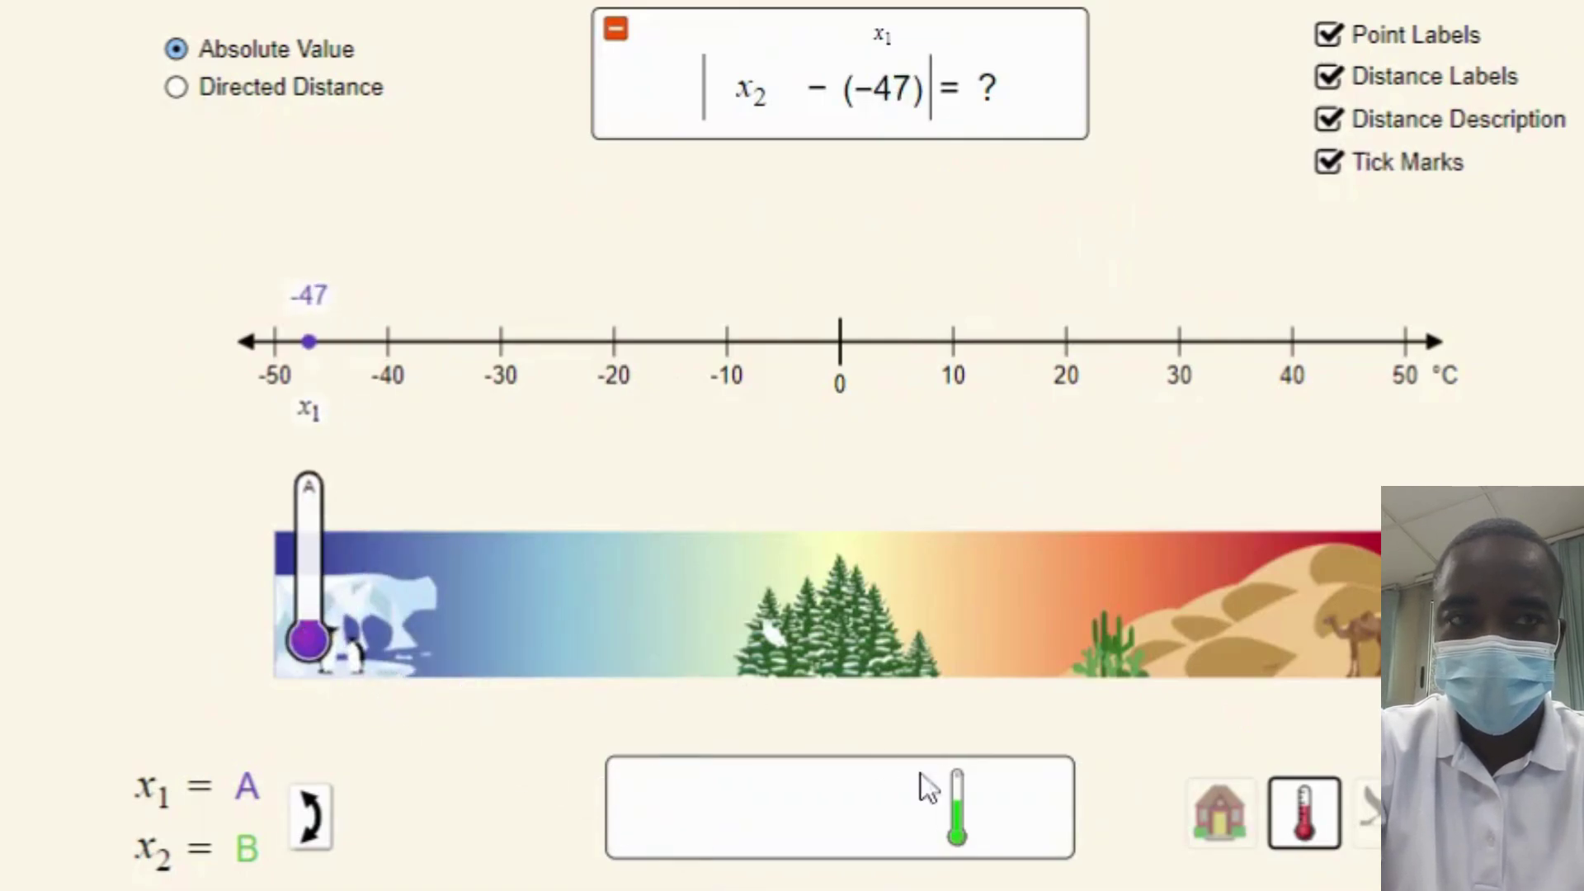
left_click_drag(957, 829, 1376, 617)
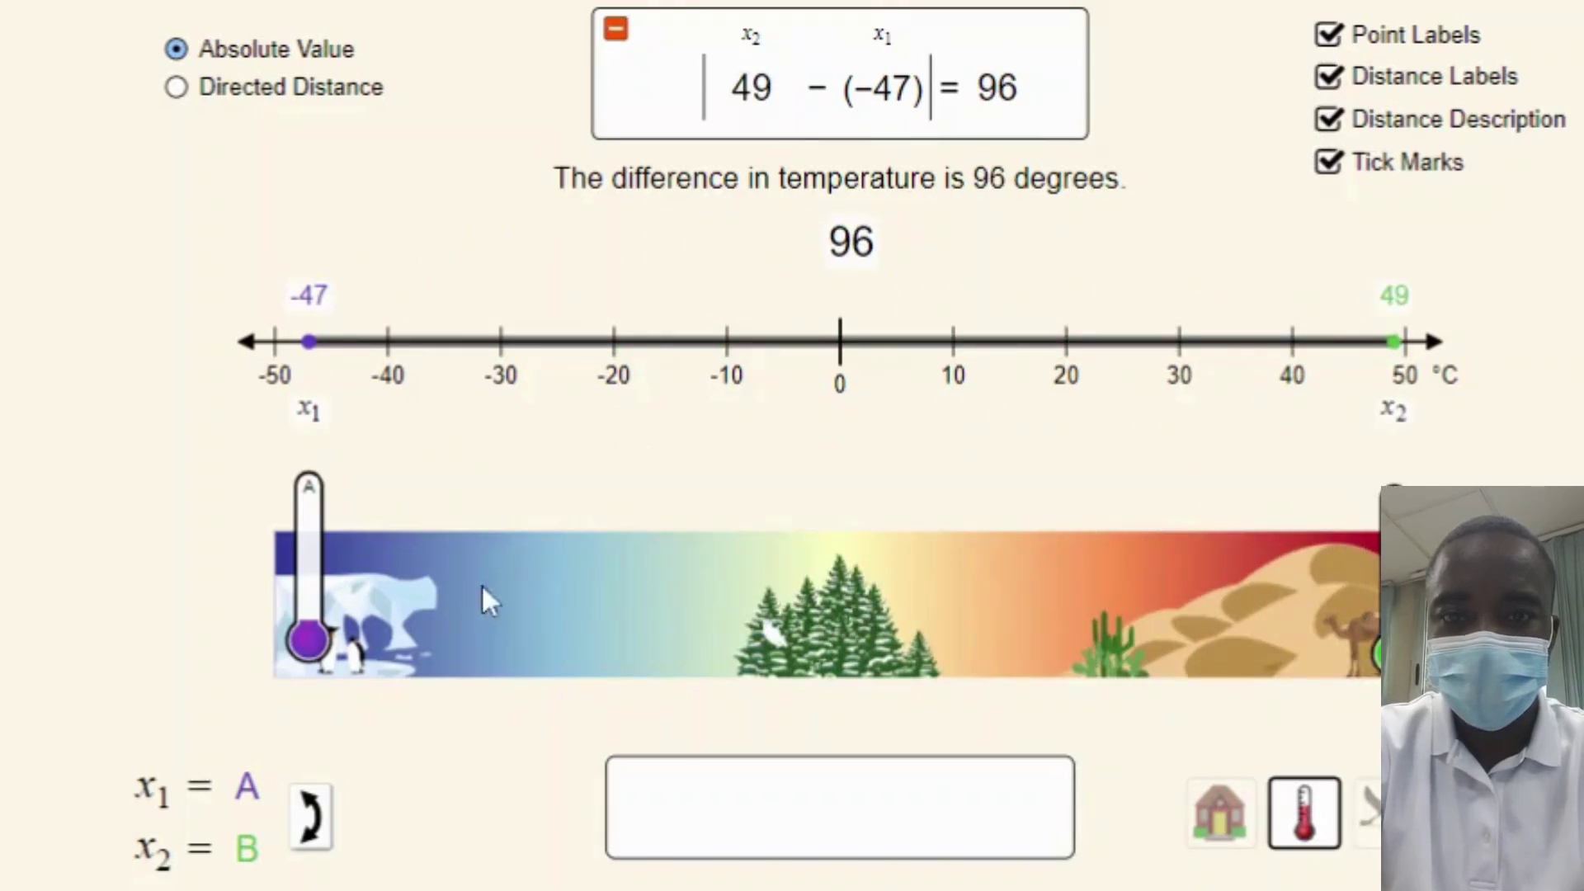
left_click_drag(322, 615, 538, 631)
- Try various colder and warmer readings on thermometers A and B, with B dropping to about −41
left_click_drag(1394, 652, 657, 660)
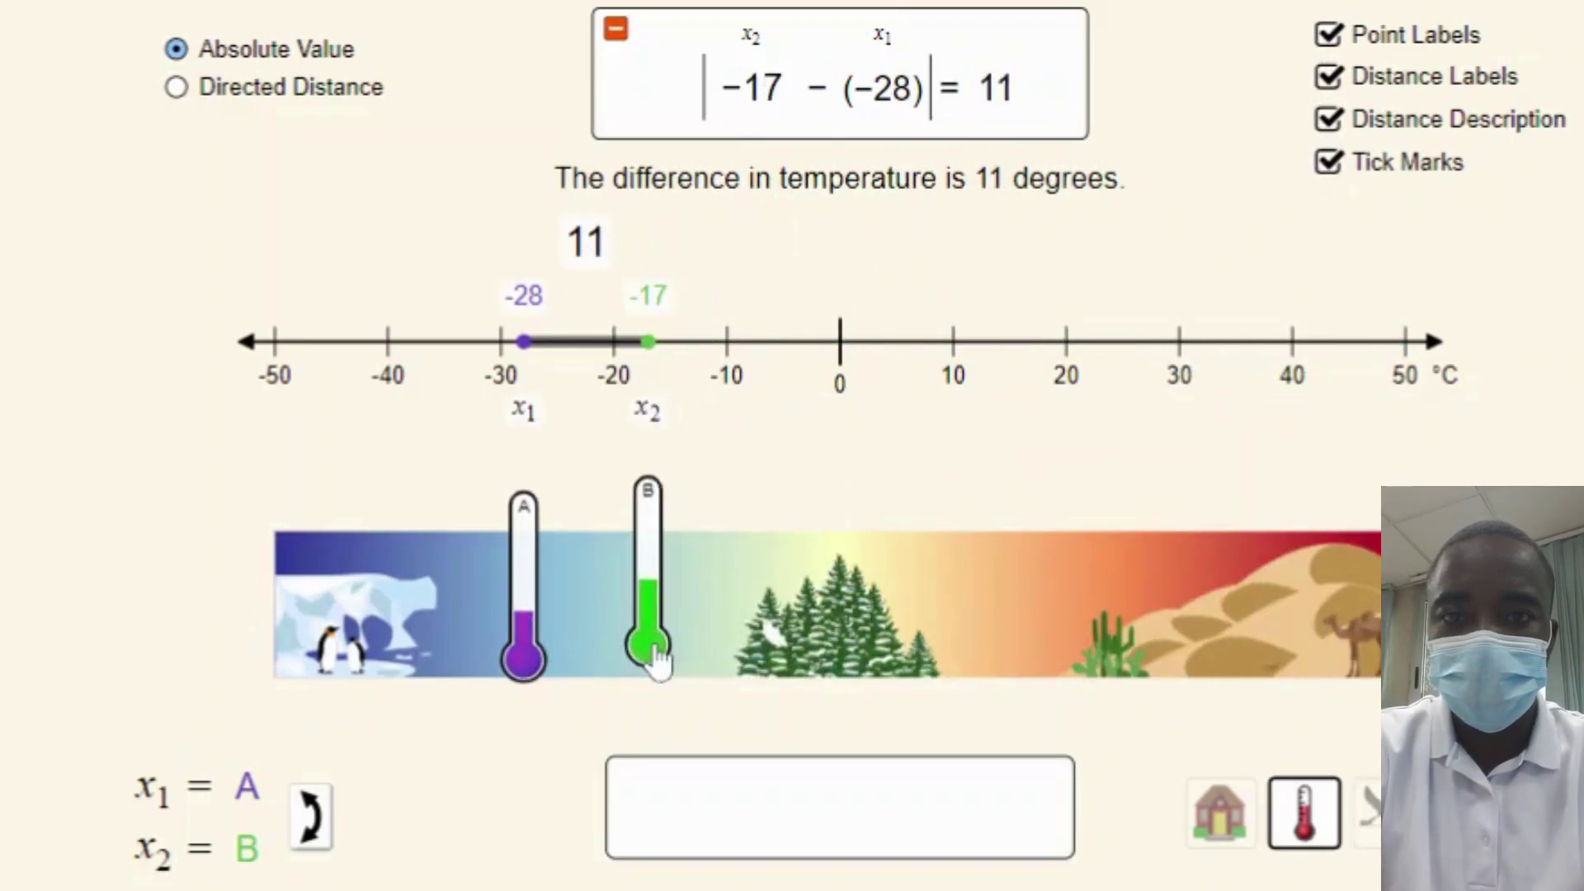
mouse_move(525, 648)
left_mouse_down()
mouse_move(525, 613)
mouse_move(524, 625)
left_mouse_up()
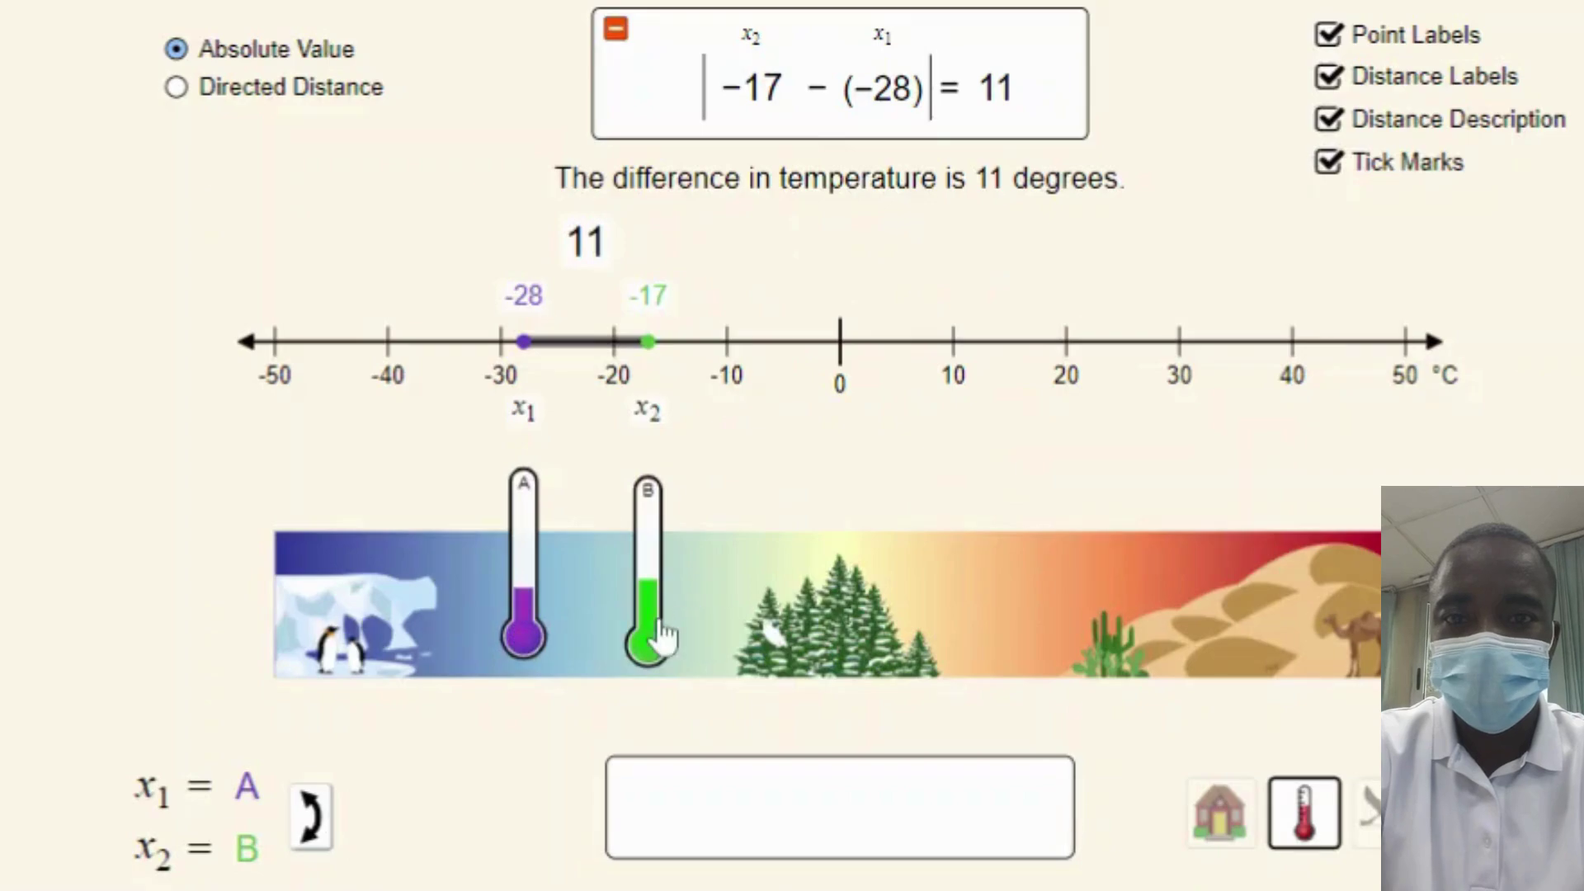
left_click_drag(660, 635, 1032, 631)
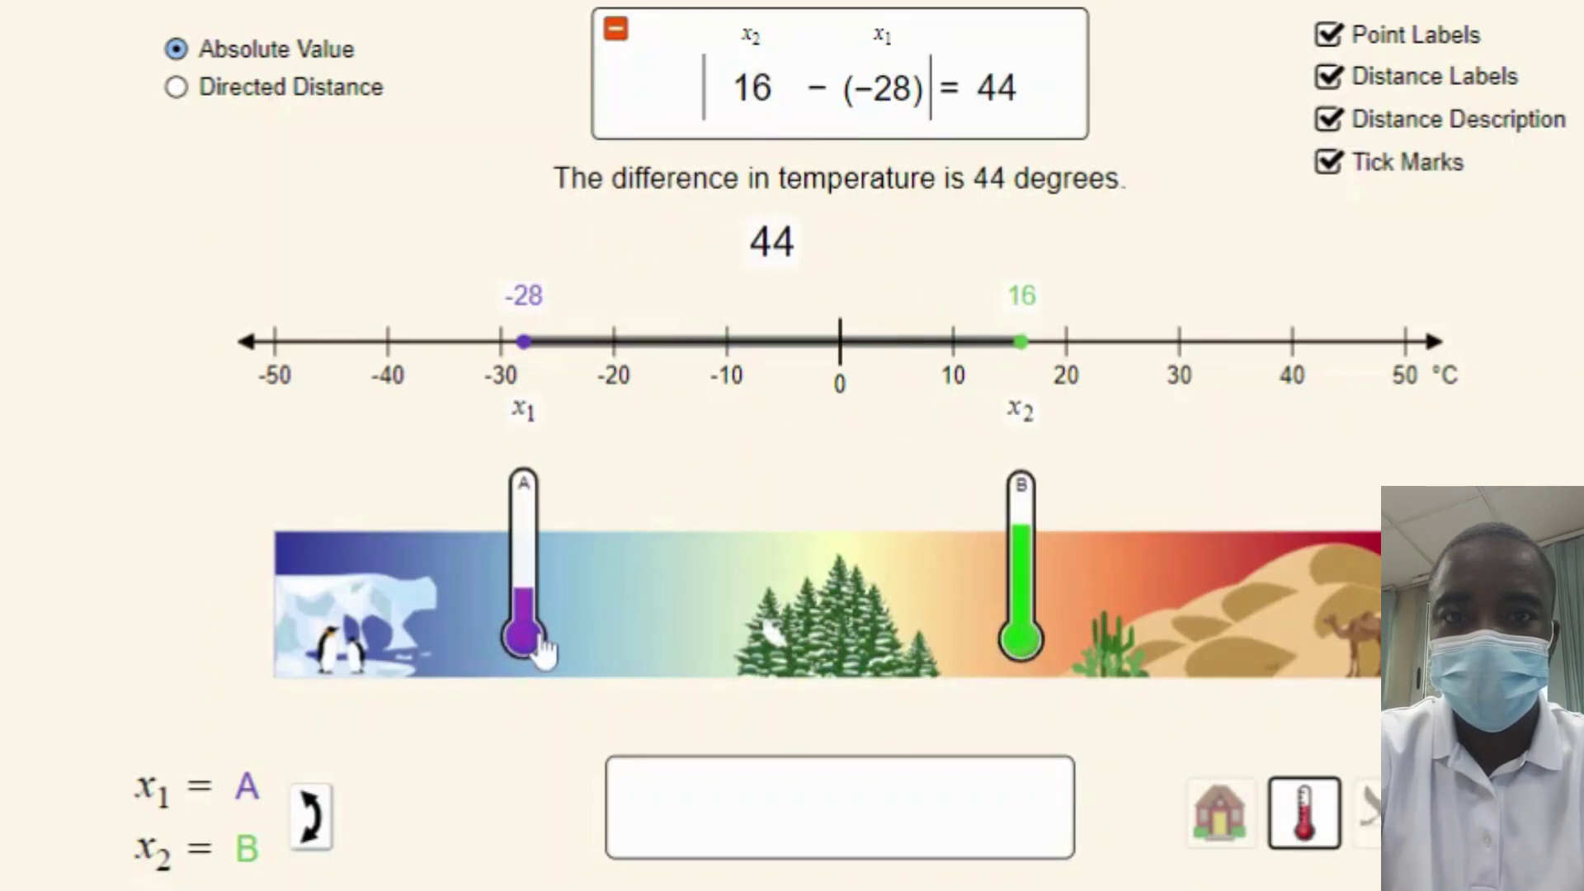
left_click_drag(541, 642, 330, 641)
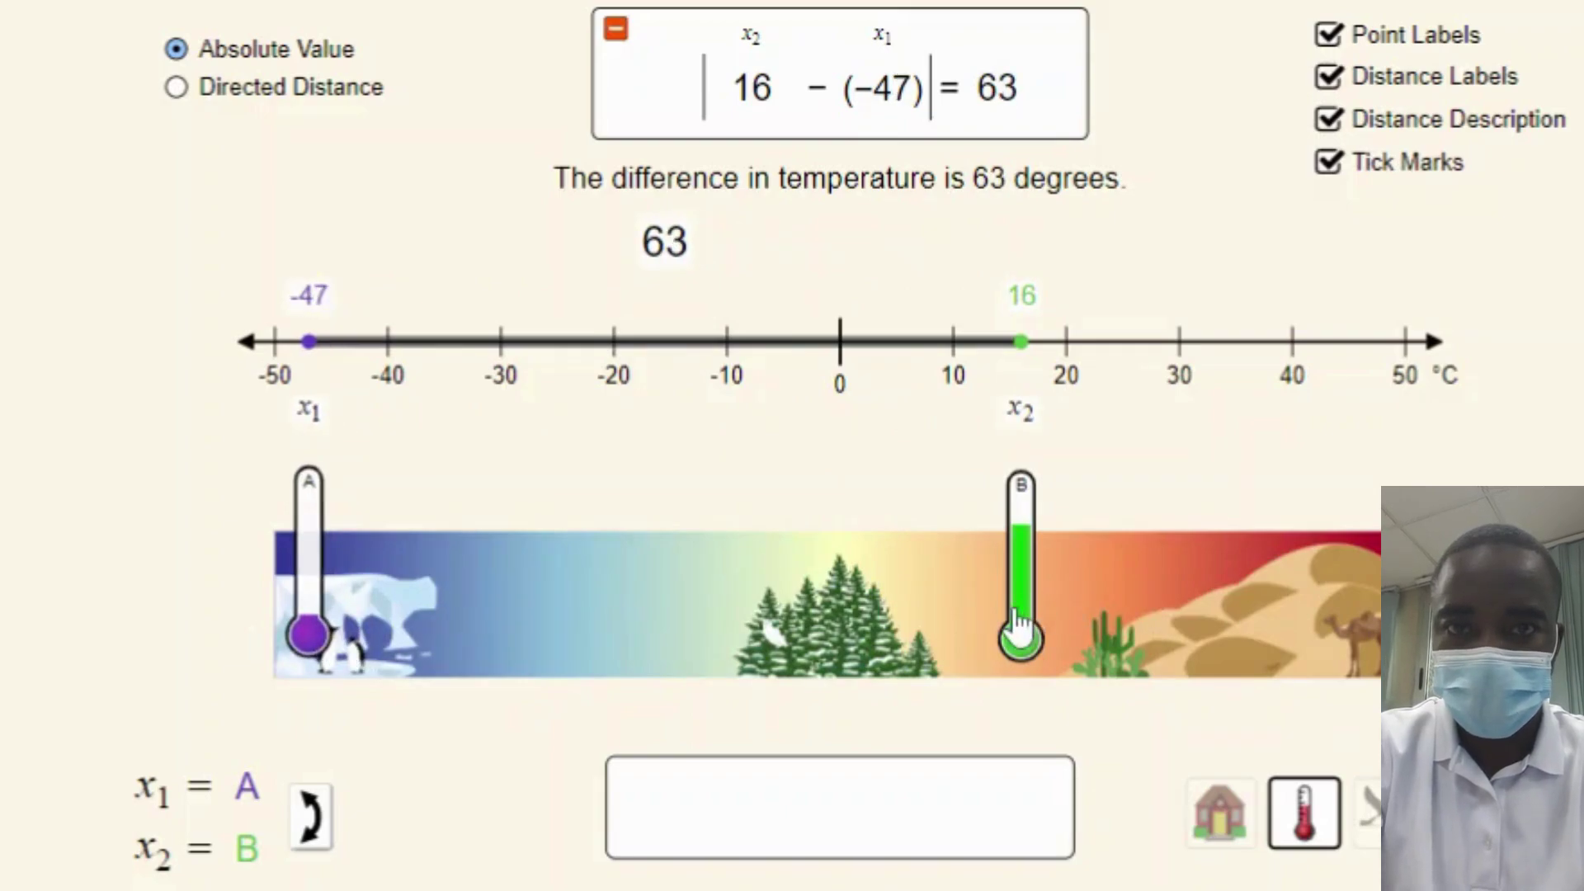
left_click_drag(1022, 636, 378, 627)
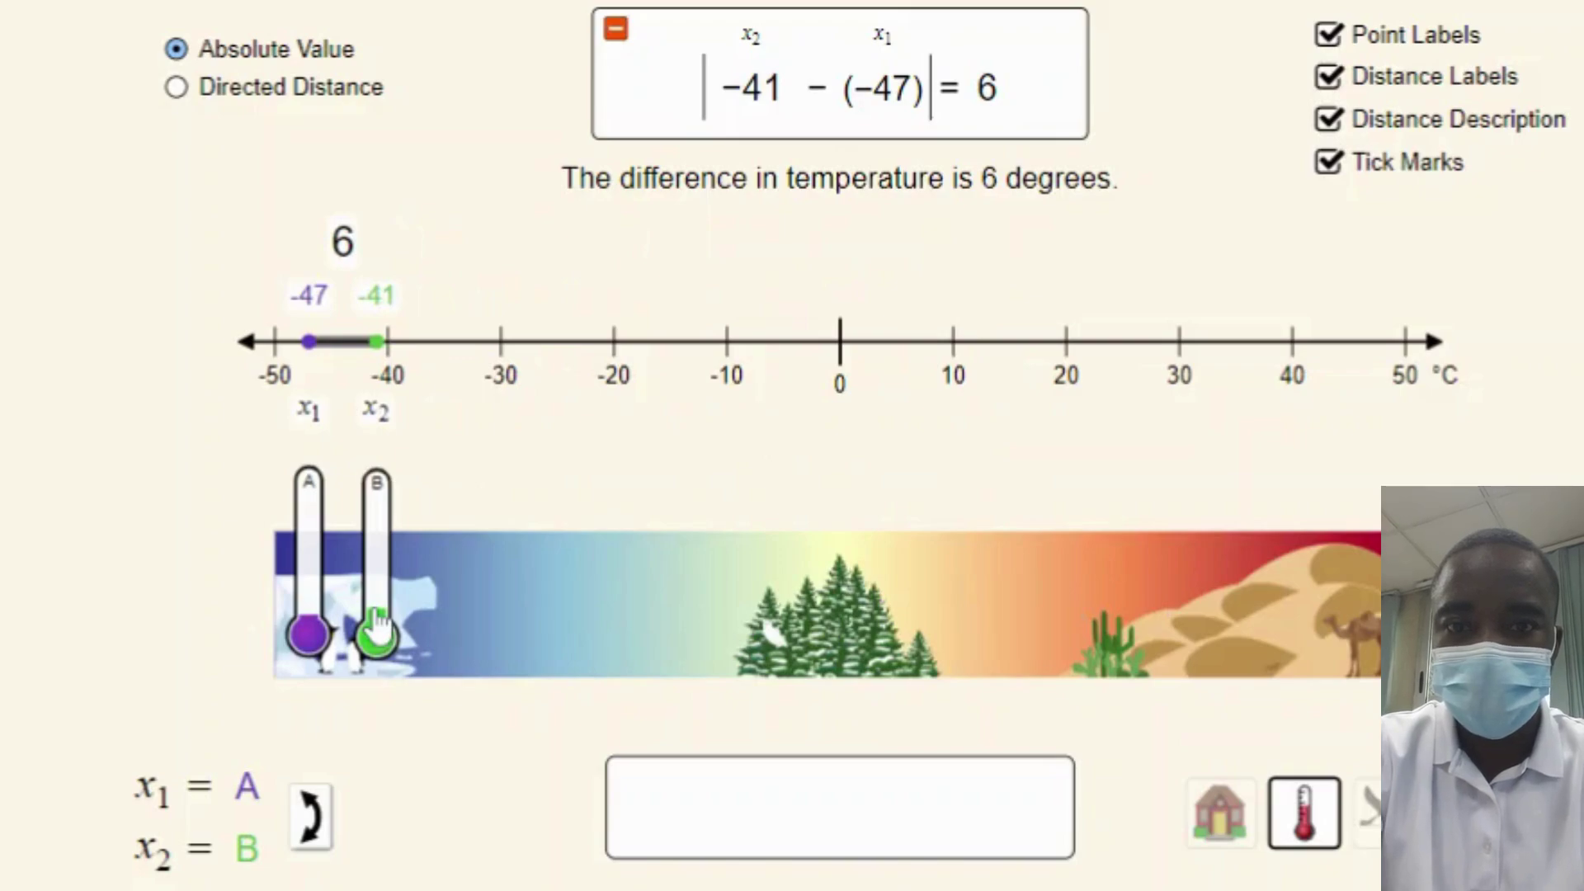
key("Right")
key("Right")
key("Right")
key("Right")
key("Right")
key("Right")
key("Right")
key("Right")
key("Right")
key("Right")
key("Right")
key("Right")
key("Right")
key("Right")
key("Right")
key("Right")
key("Right")
key("Right")
key("Right")
key("Right")
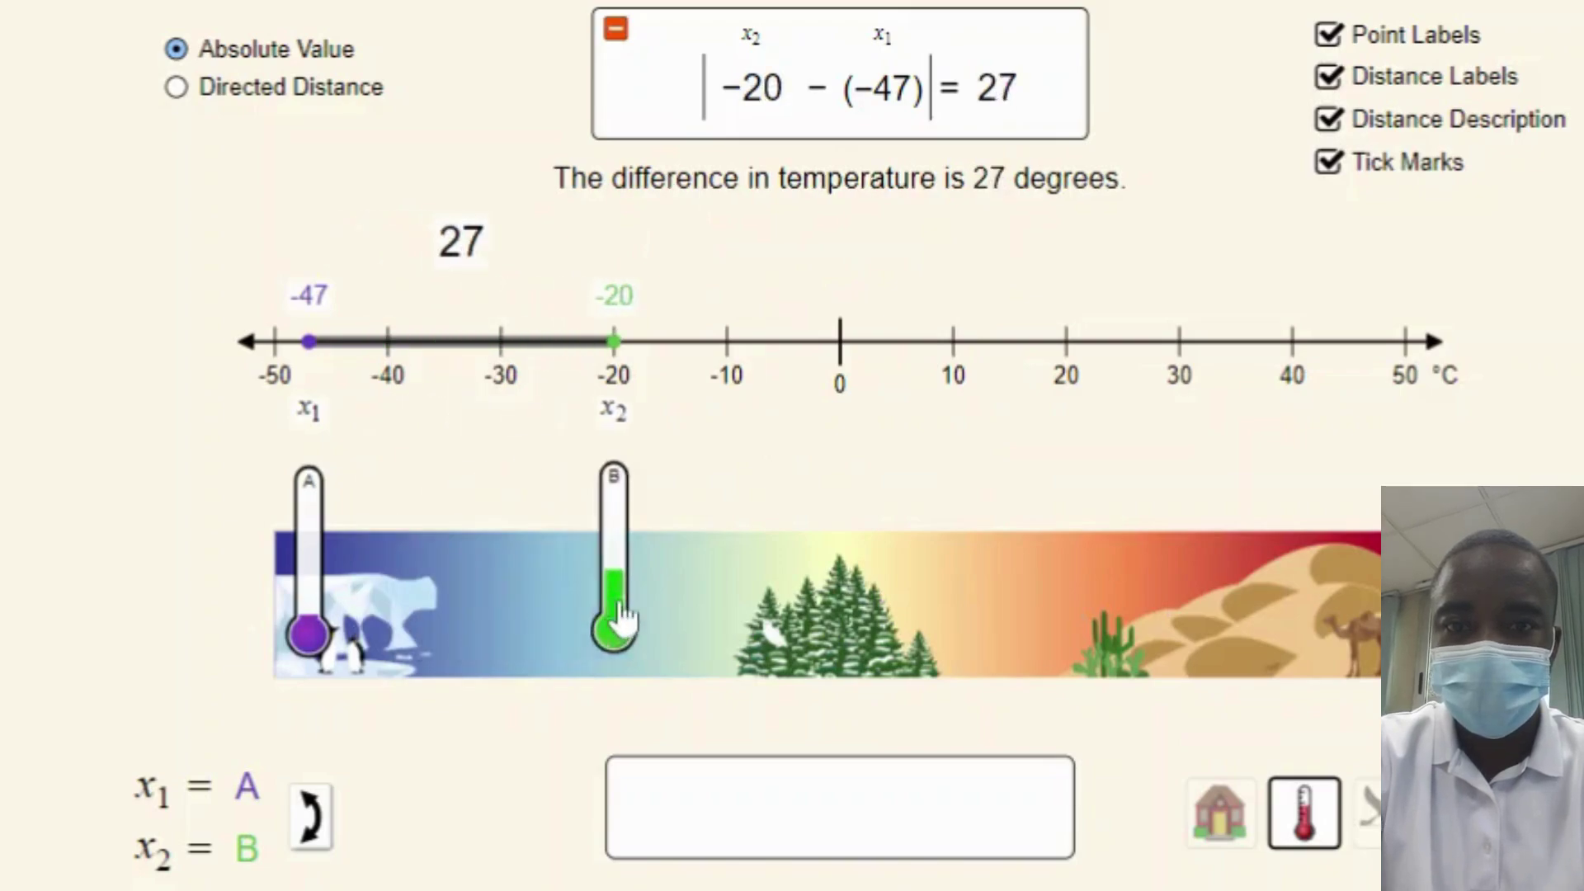
- Set thermometer B to 33 °C and thermometer A to 24 °C, 9 degrees apart
left_click_drag(329, 629, 565, 631)
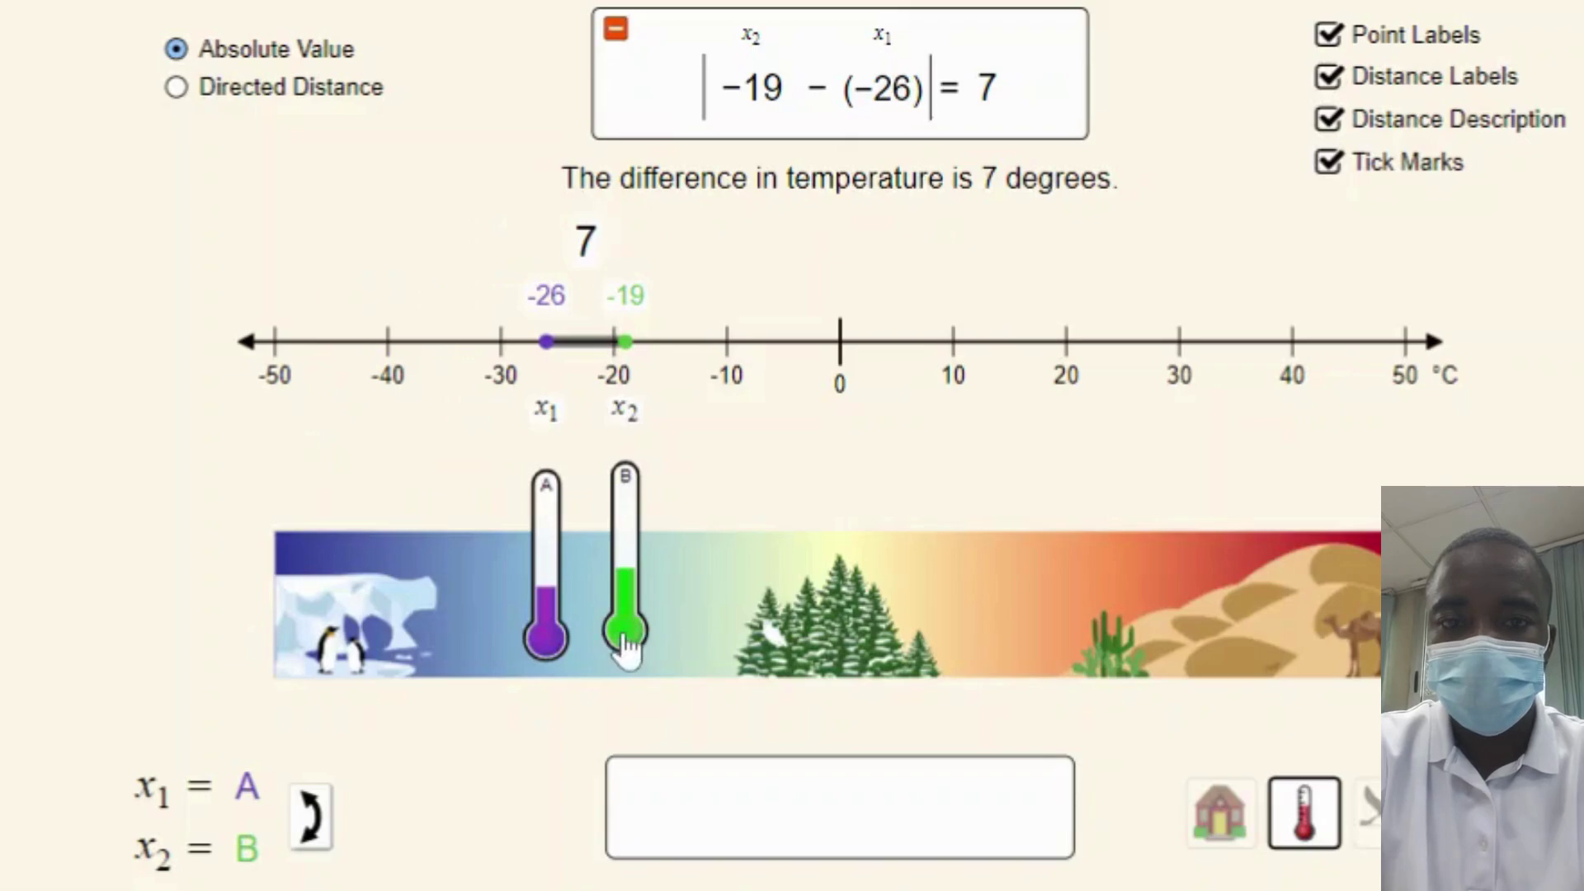
left_click_drag(615, 648, 1213, 636)
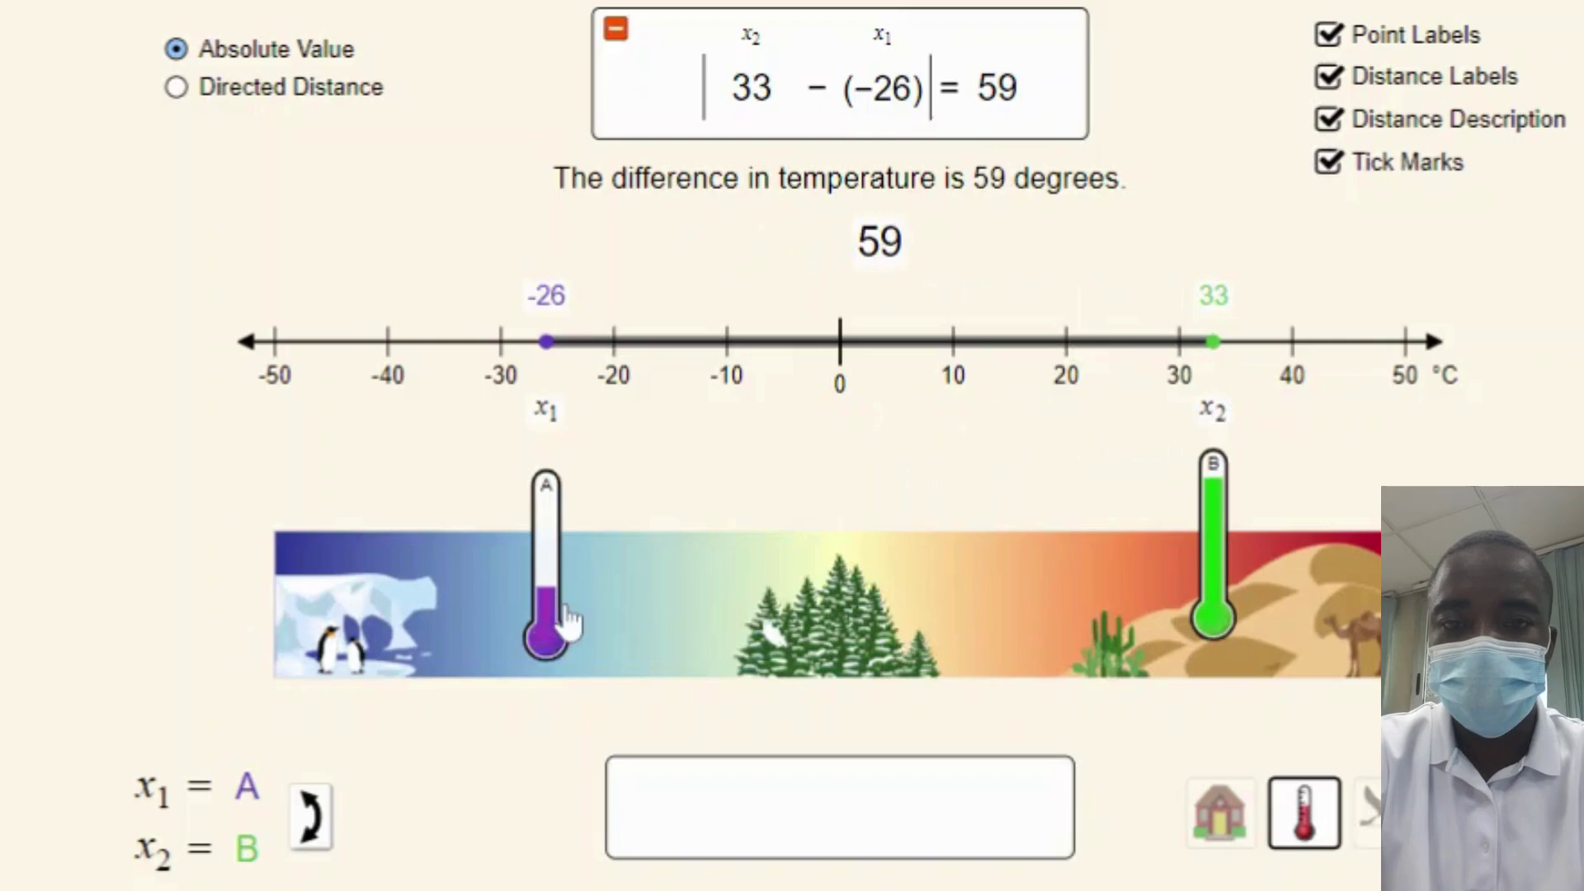
left_click_drag(562, 619, 1114, 627)
left_click_drag(1230, 637, 1227, 652)
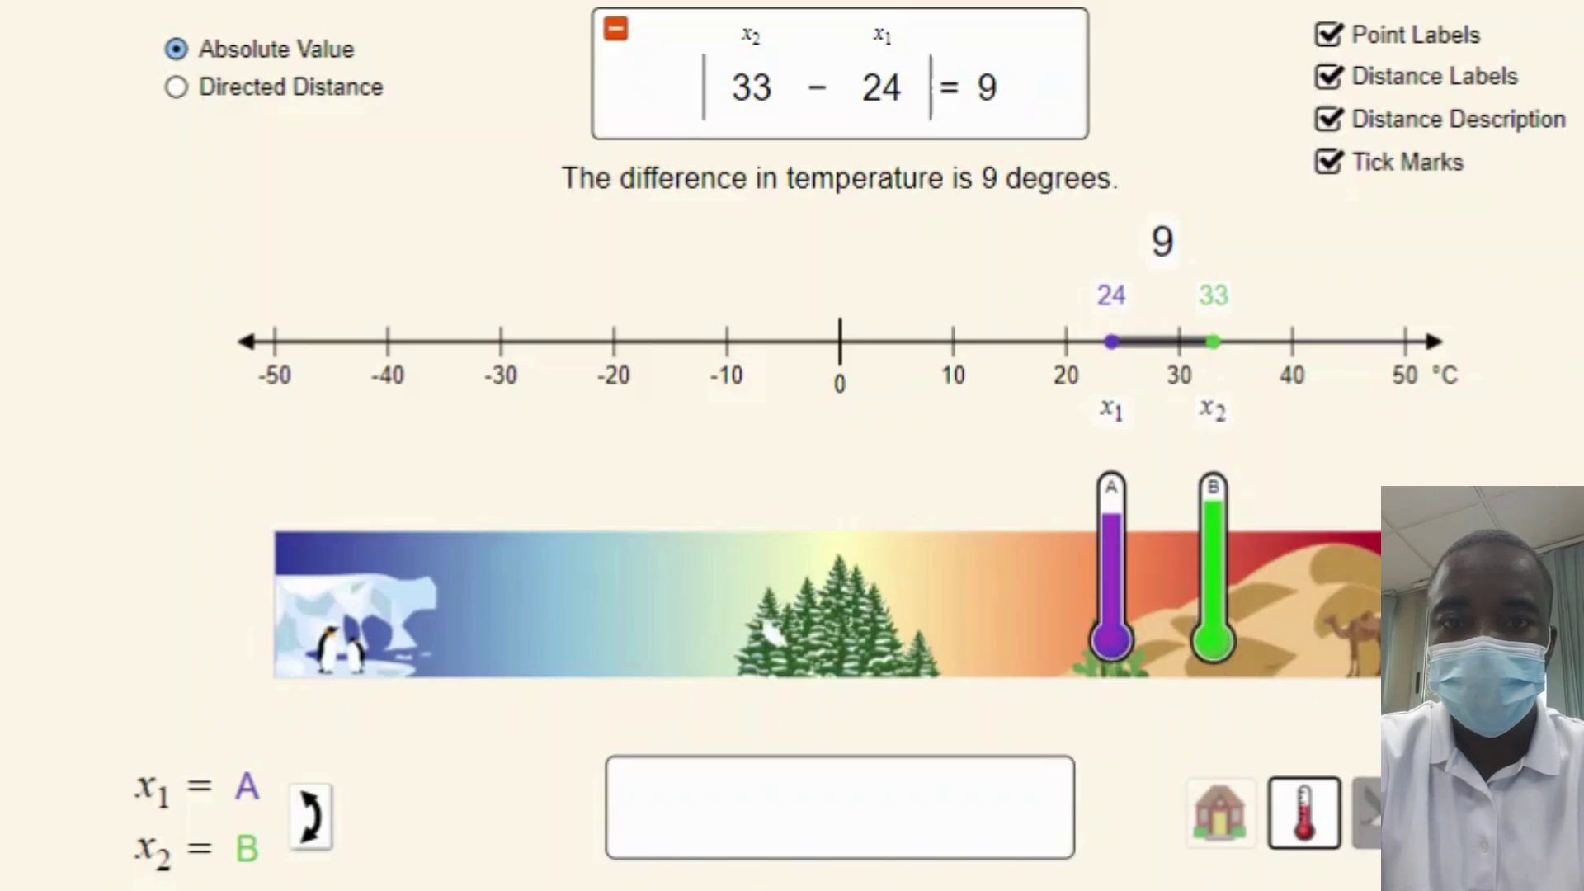
- Switch to the bird-and-fish scene and place the bird and fish in the water
left_click(1368, 813)
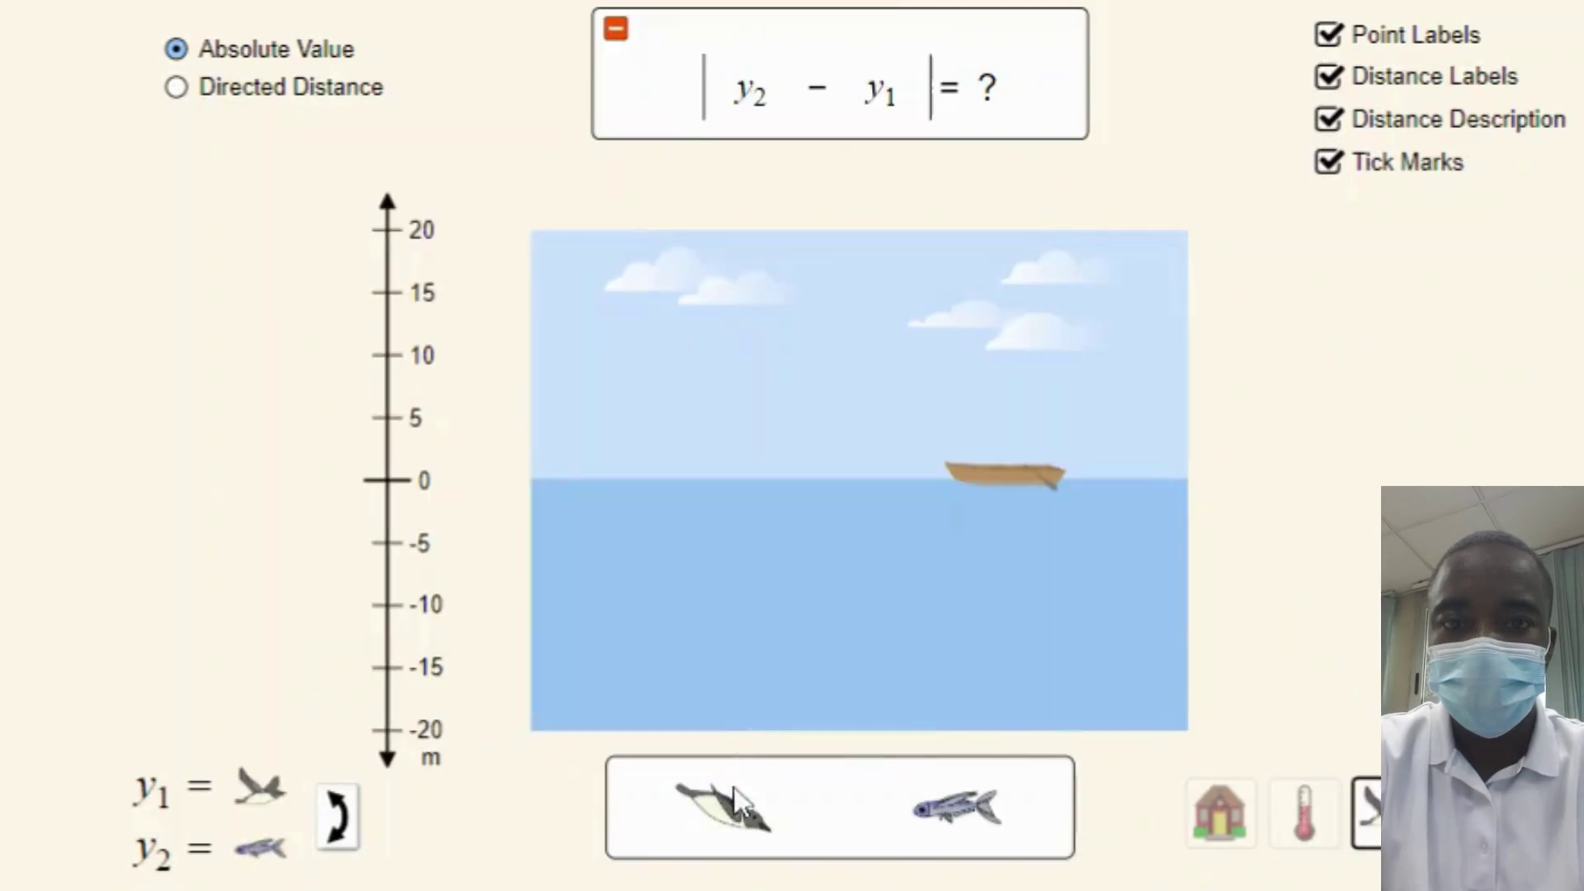
left_click_drag(716, 846, 678, 705)
mouse_move(647, 627)
left_mouse_down()
mouse_move(619, 601)
mouse_move(753, 612)
mouse_move(667, 623)
left_mouse_up()
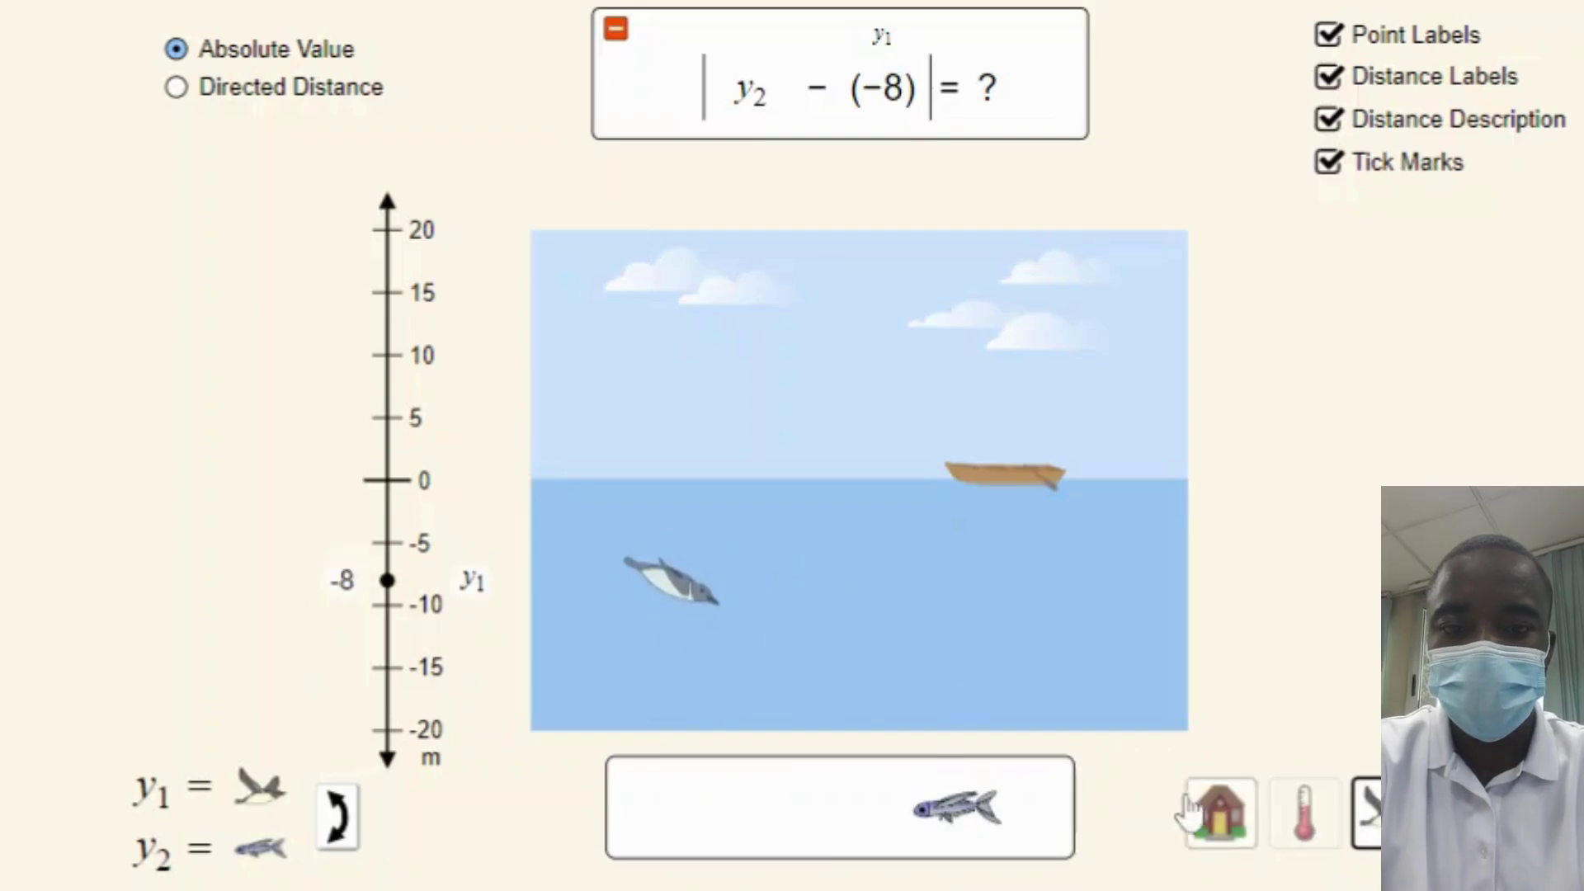
left_click_drag(983, 810, 840, 807)
left_click_drag(260, 849, 1059, 580)
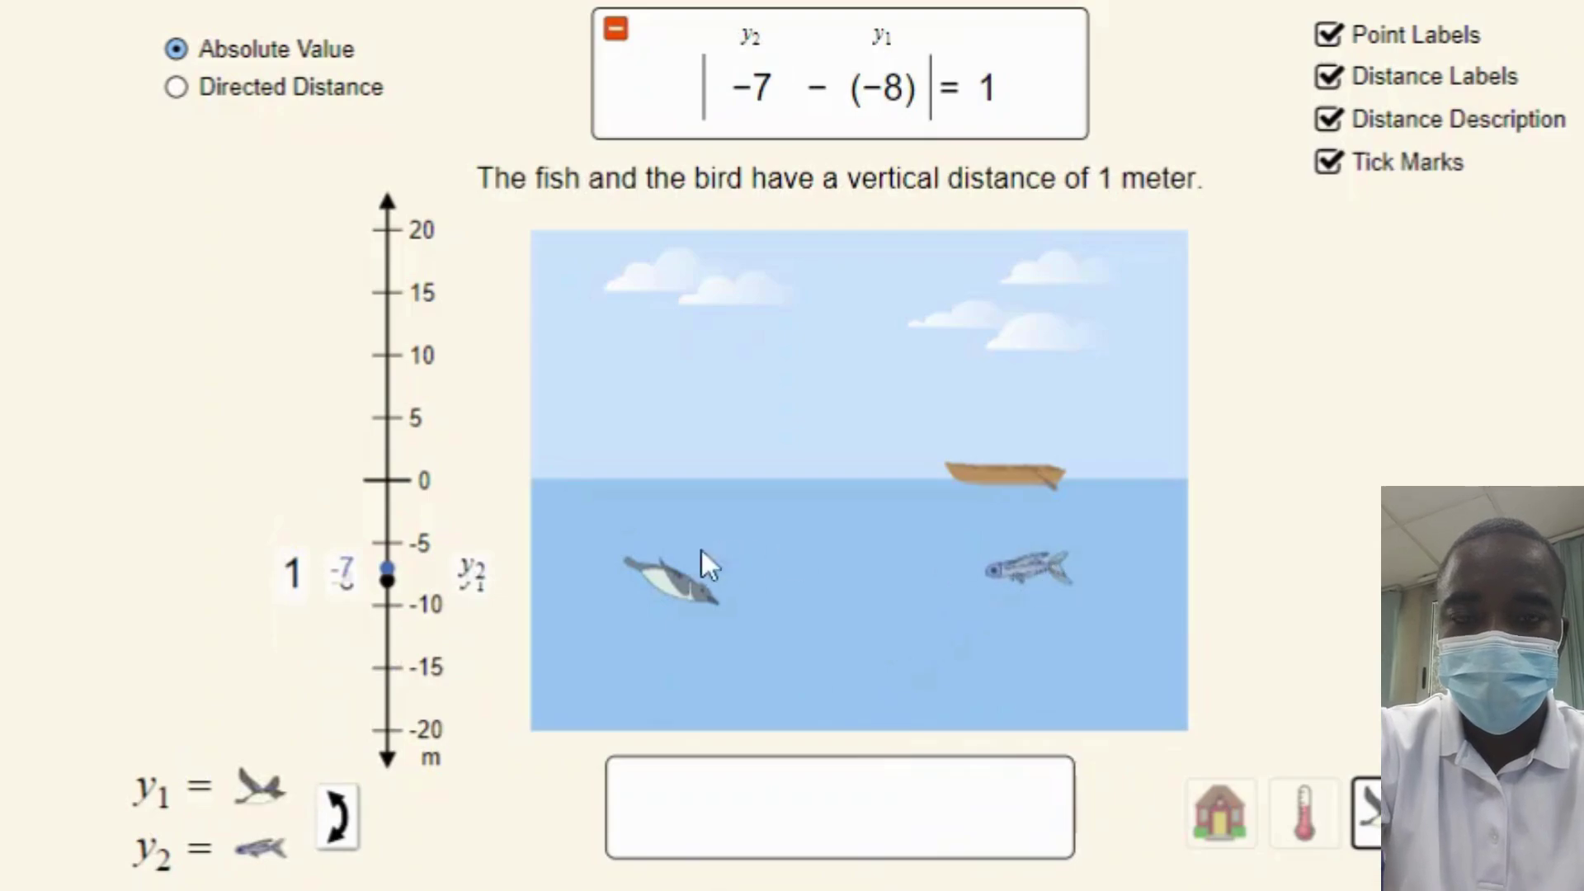
- Lower the bird to −10 m and the fish to −11 m, then raise the bird to −2 m
left_click_drag(698, 588, 722, 621)
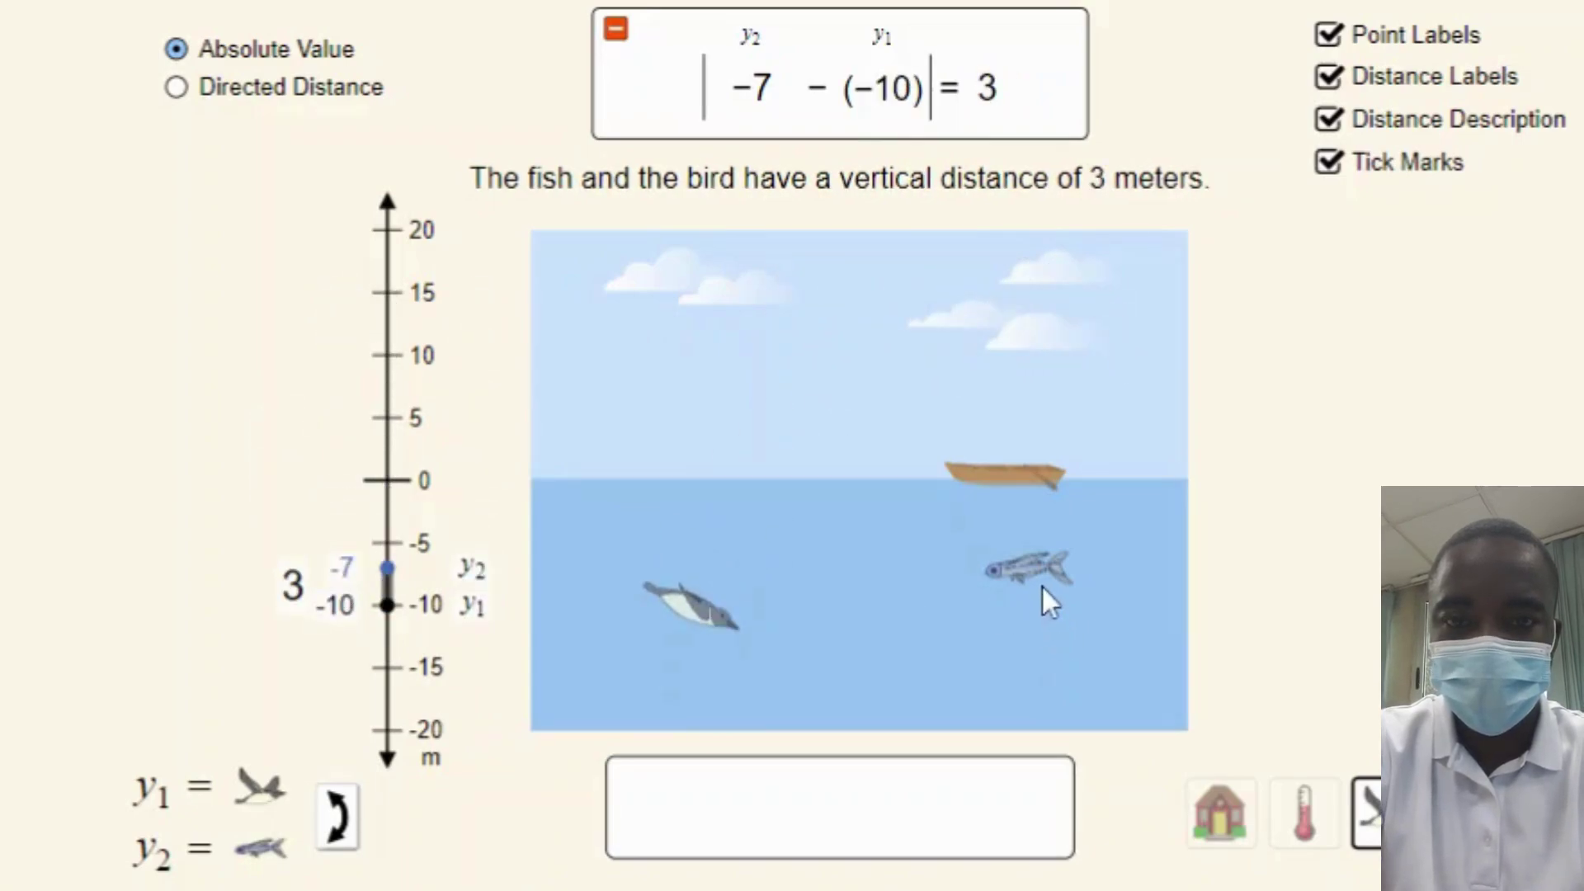
left_click_drag(1046, 600, 1032, 650)
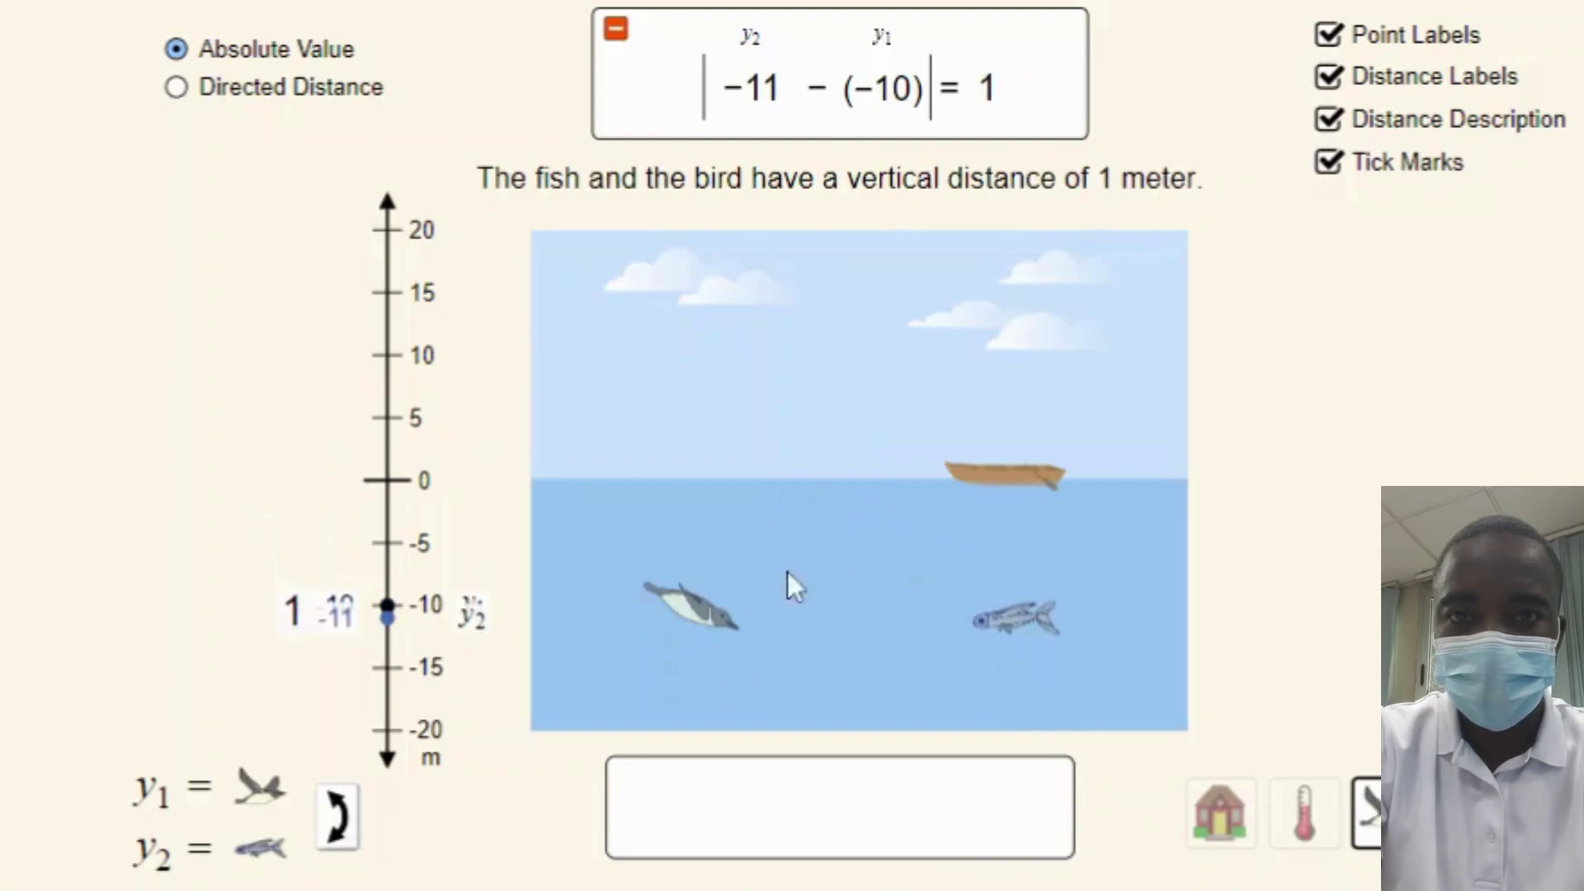
left_click_drag(705, 620, 735, 518)
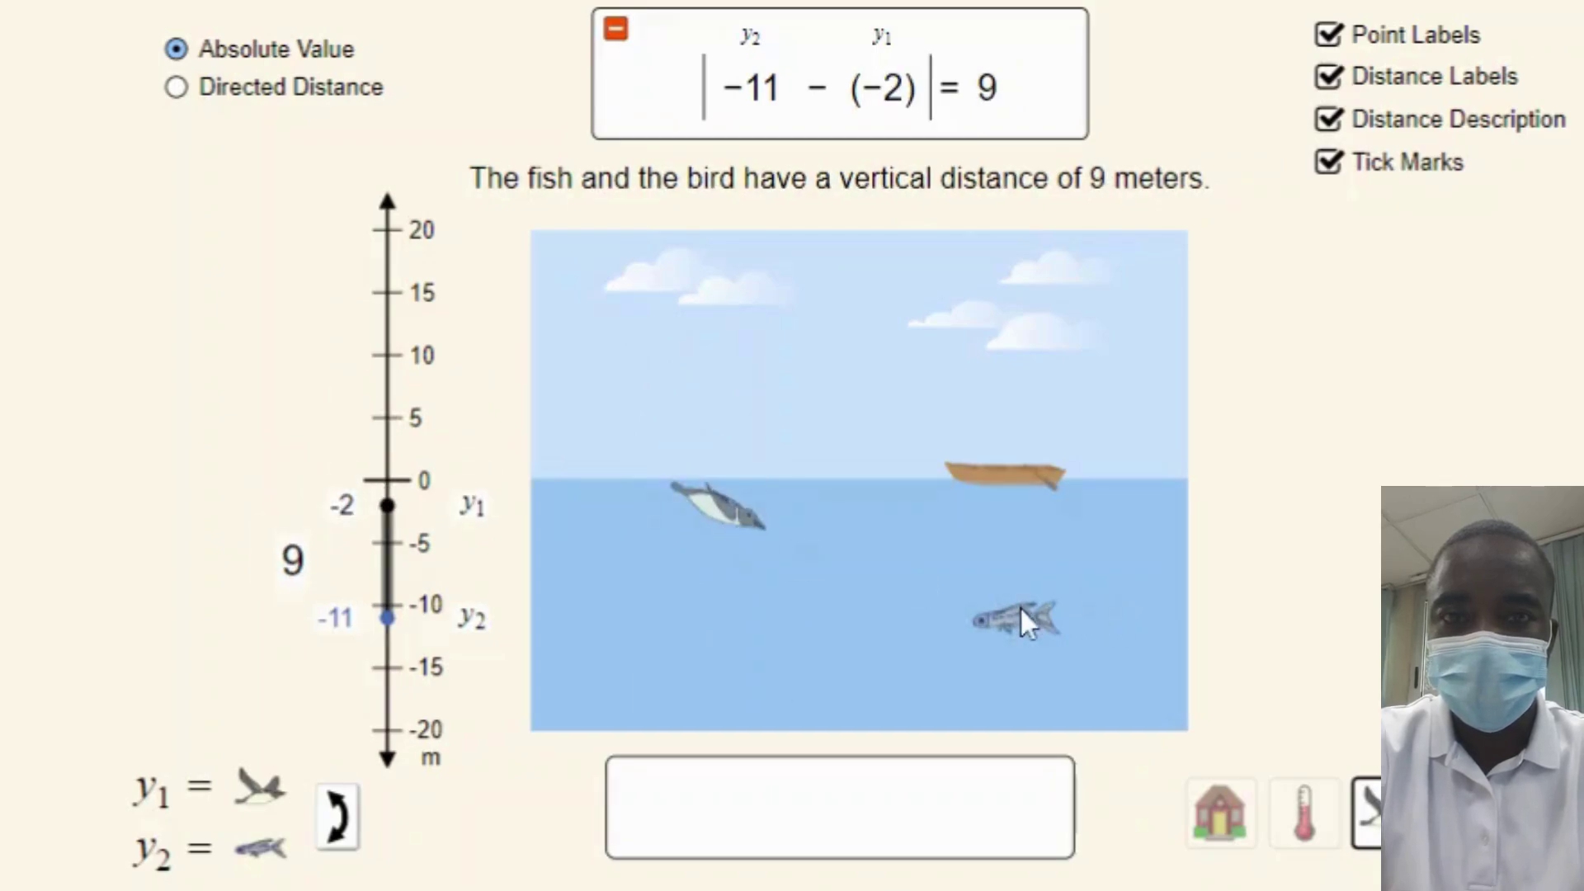
- Move the fish to −14 m and the bird to −5 m, 9 meters apart
left_click_drag(1023, 642, 1132, 708)
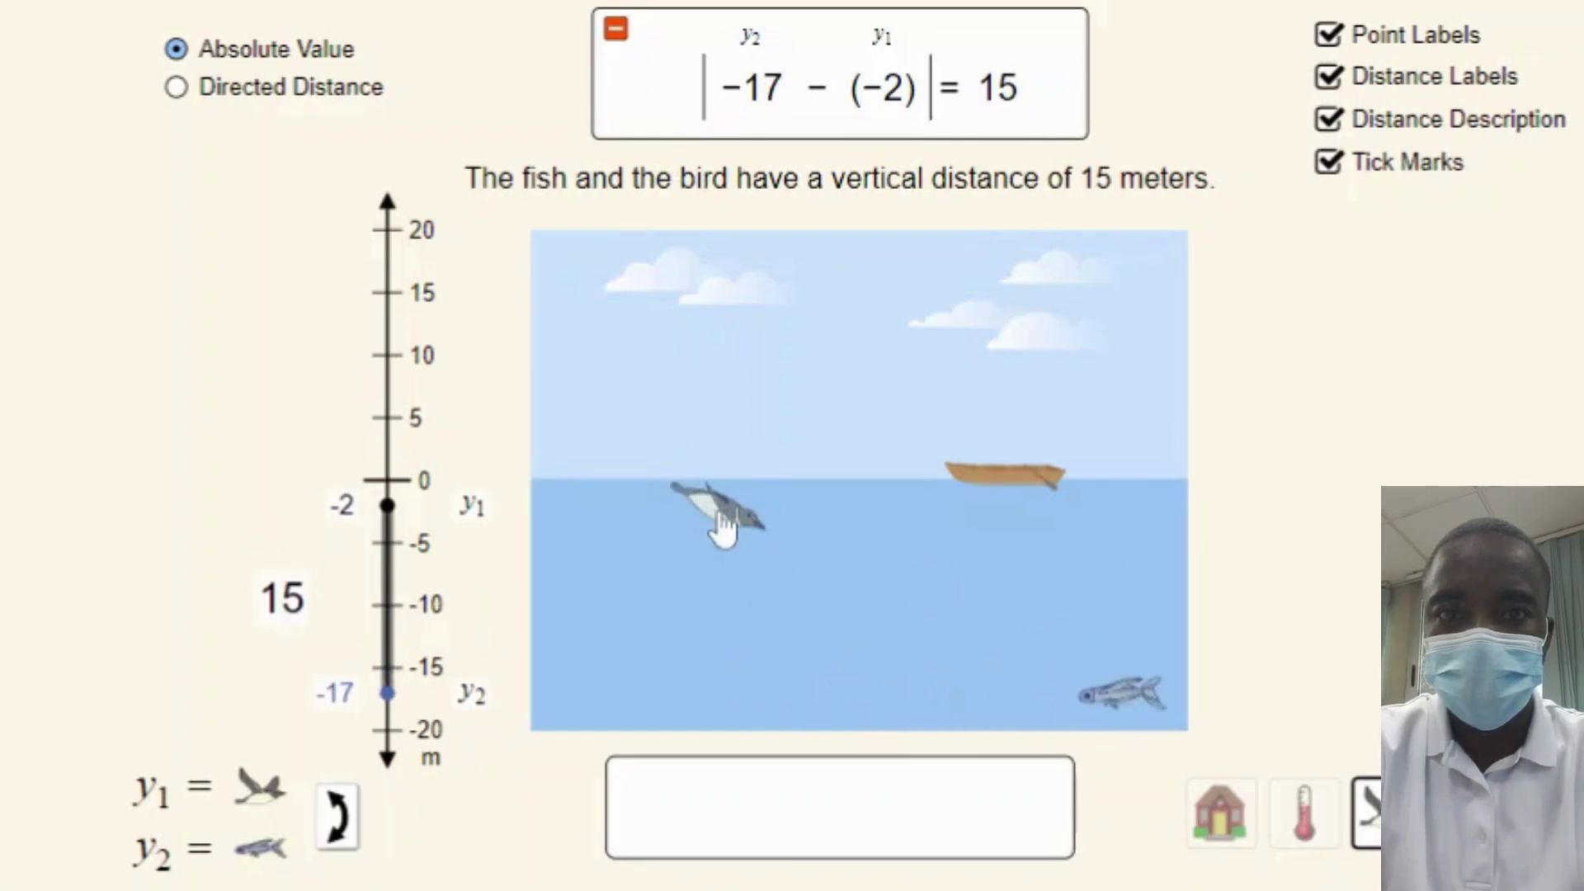
left_click_drag(723, 535, 735, 594)
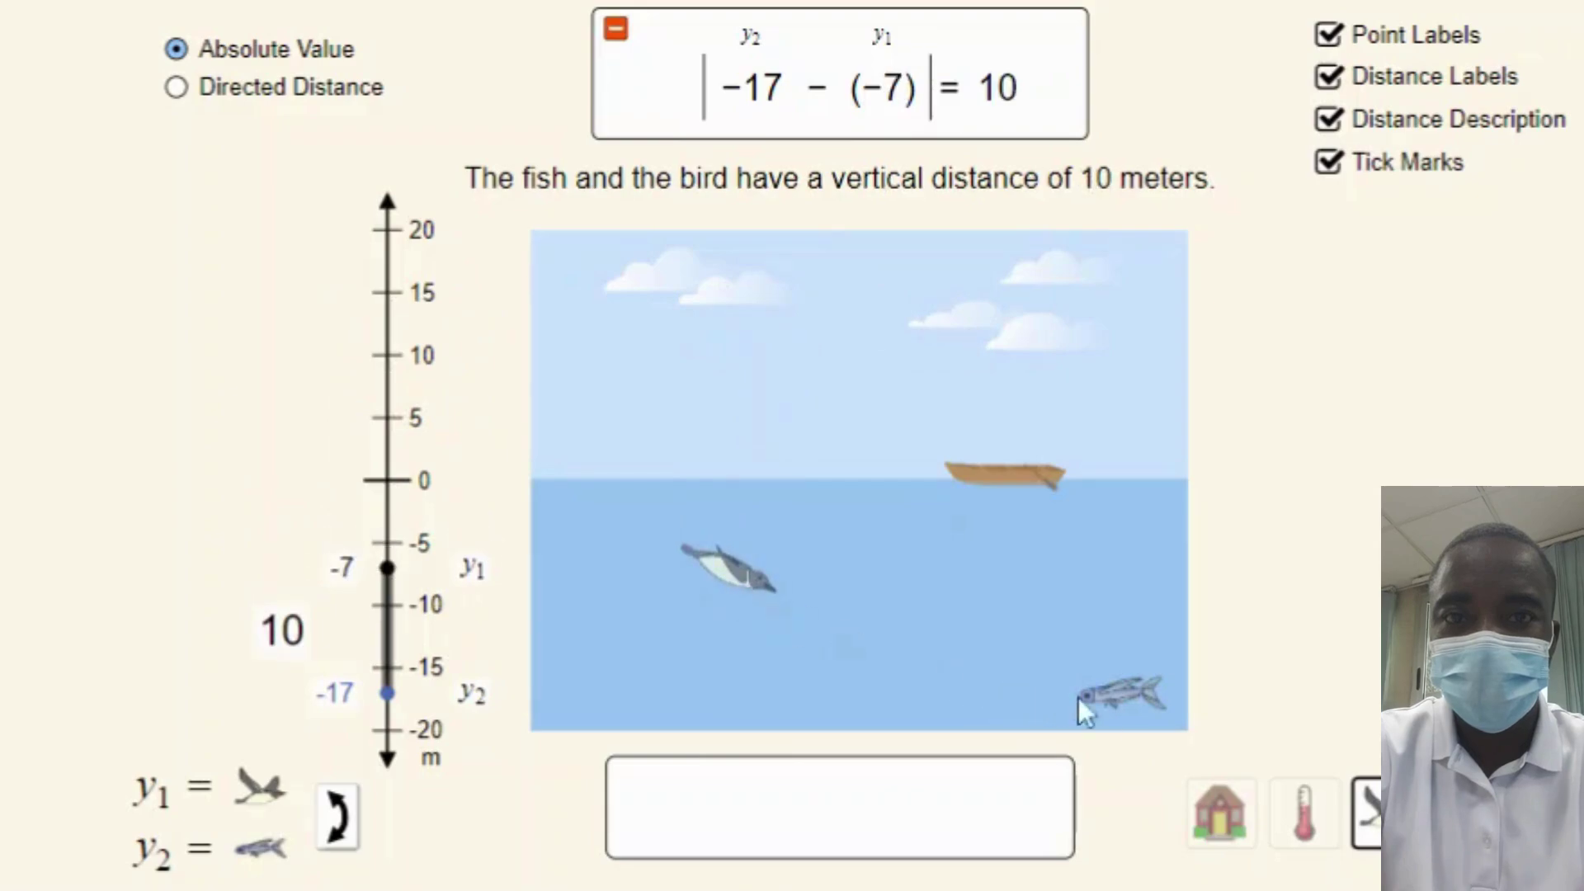
left_click_drag(1124, 713, 823, 689)
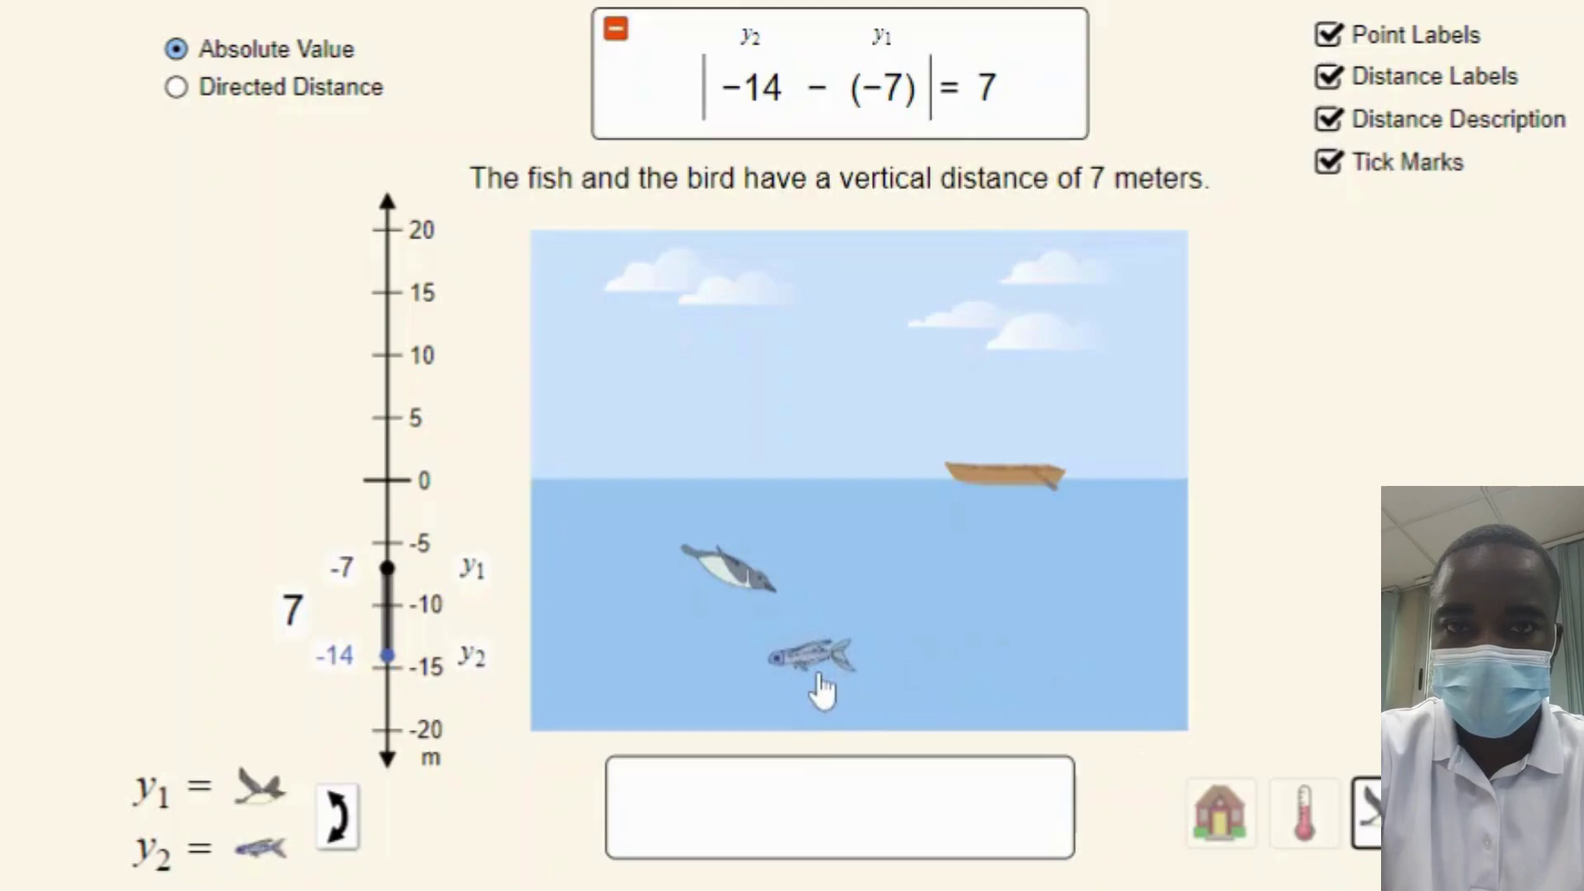
left_click_drag(764, 591, 1080, 590)
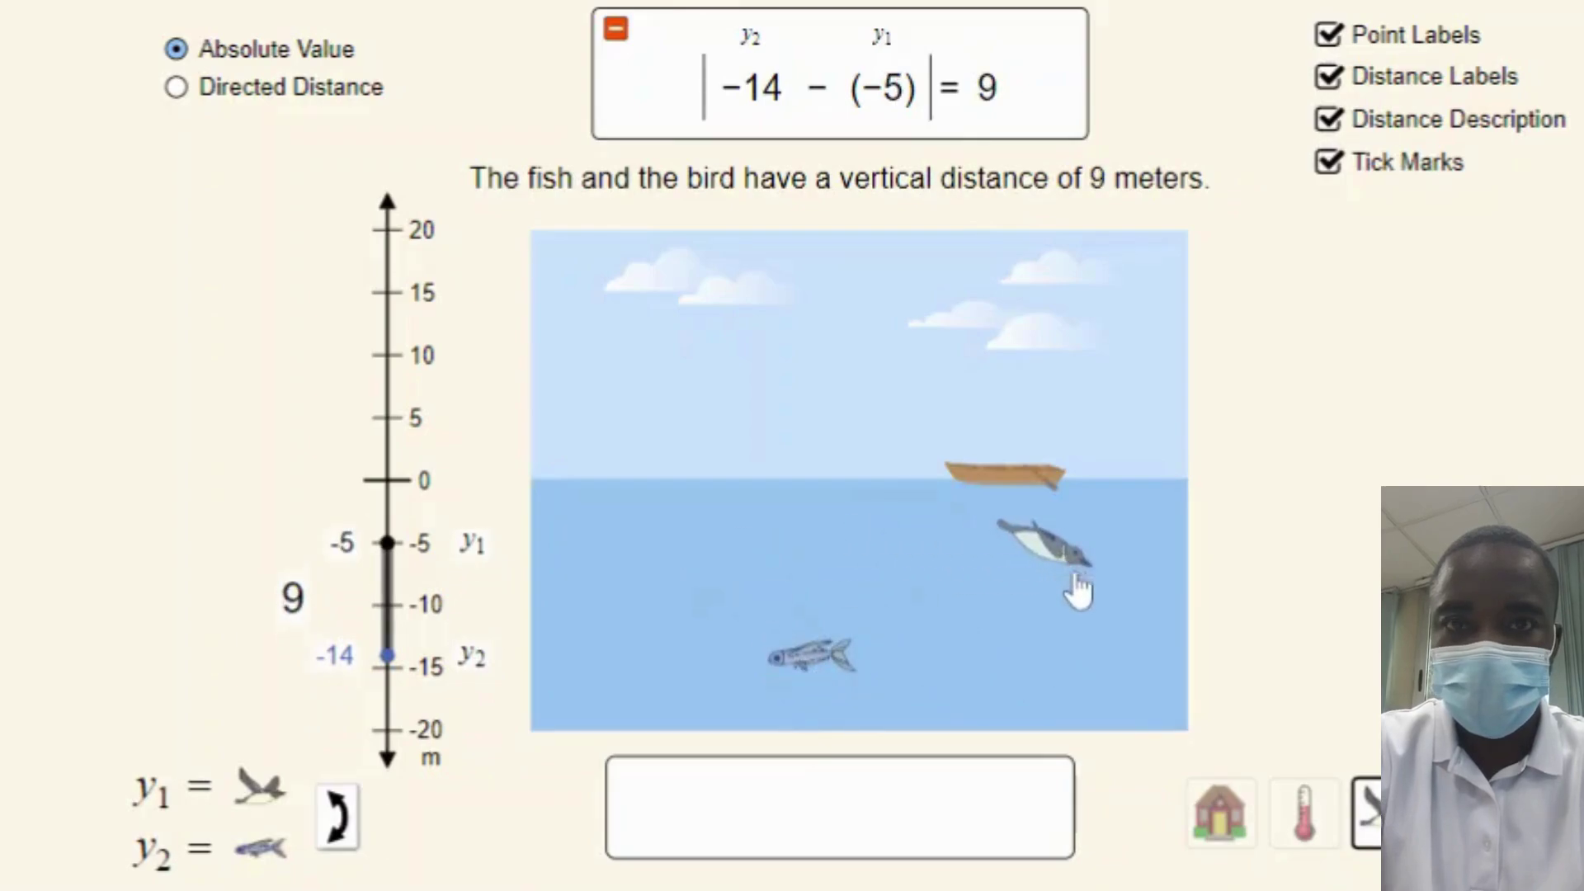
- Return to the temperature scene and set thermometer A to 30 °C and B to 39 °C
left_click(1304, 821)
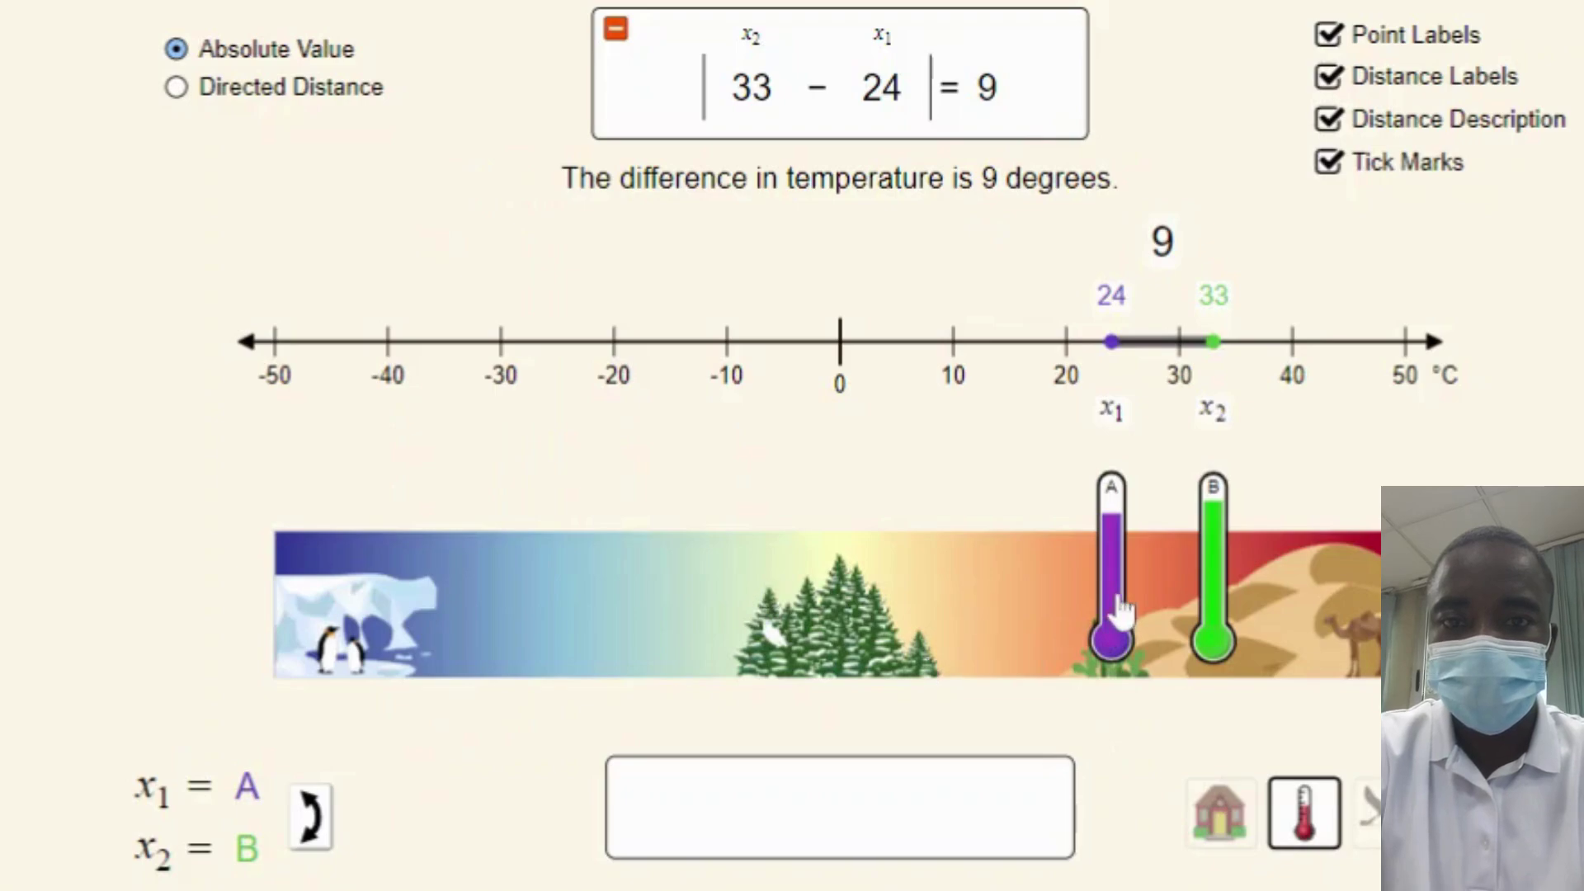
left_click_drag(1124, 610, 357, 615)
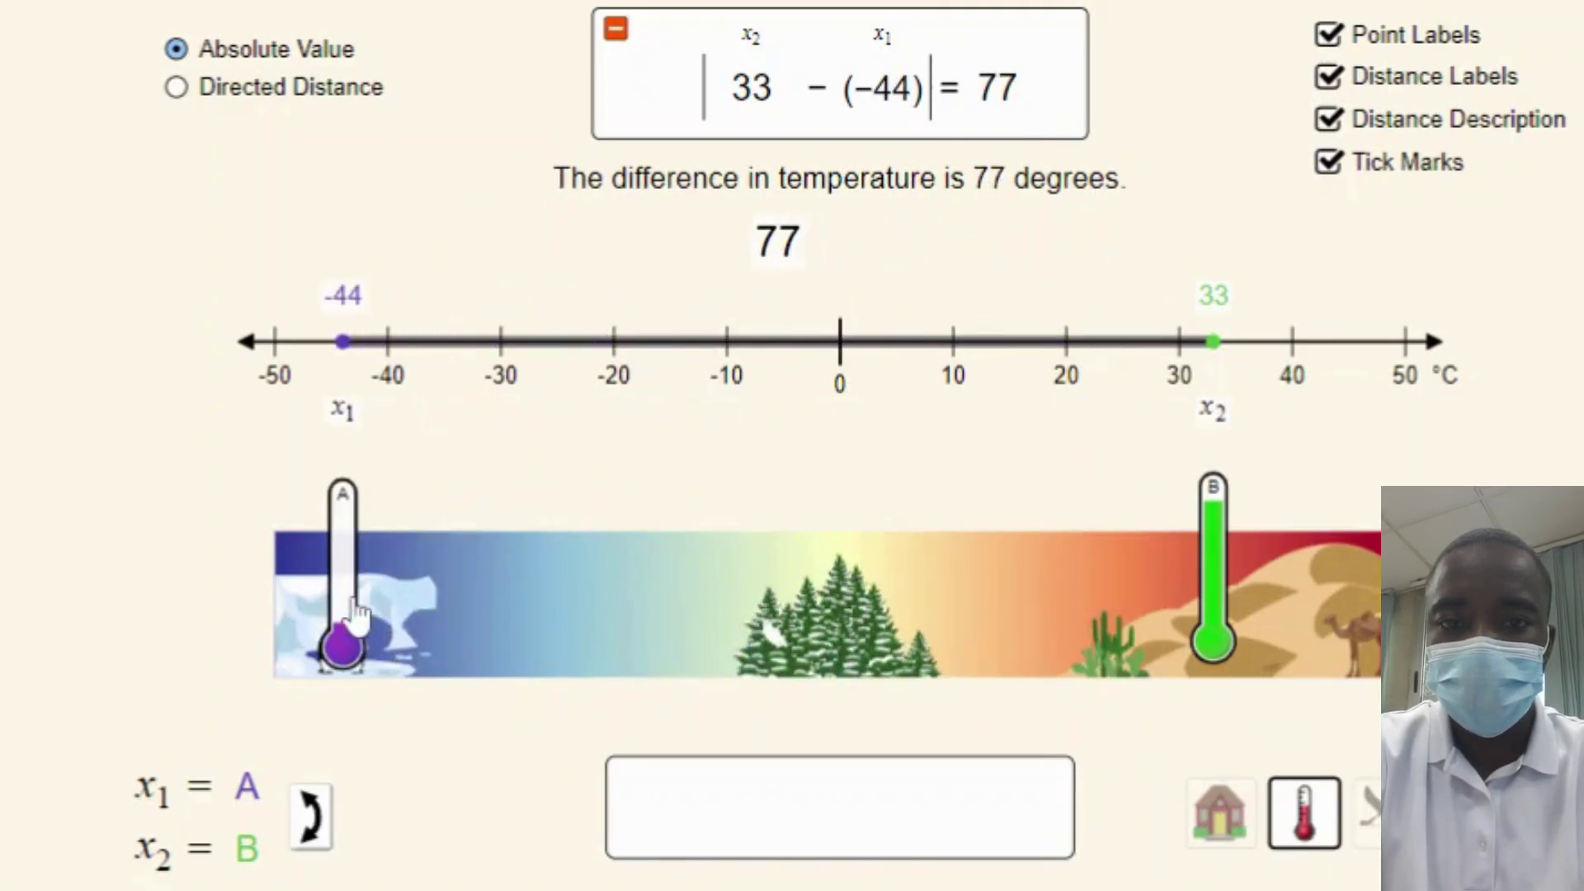
left_click_drag(1224, 644, 1297, 639)
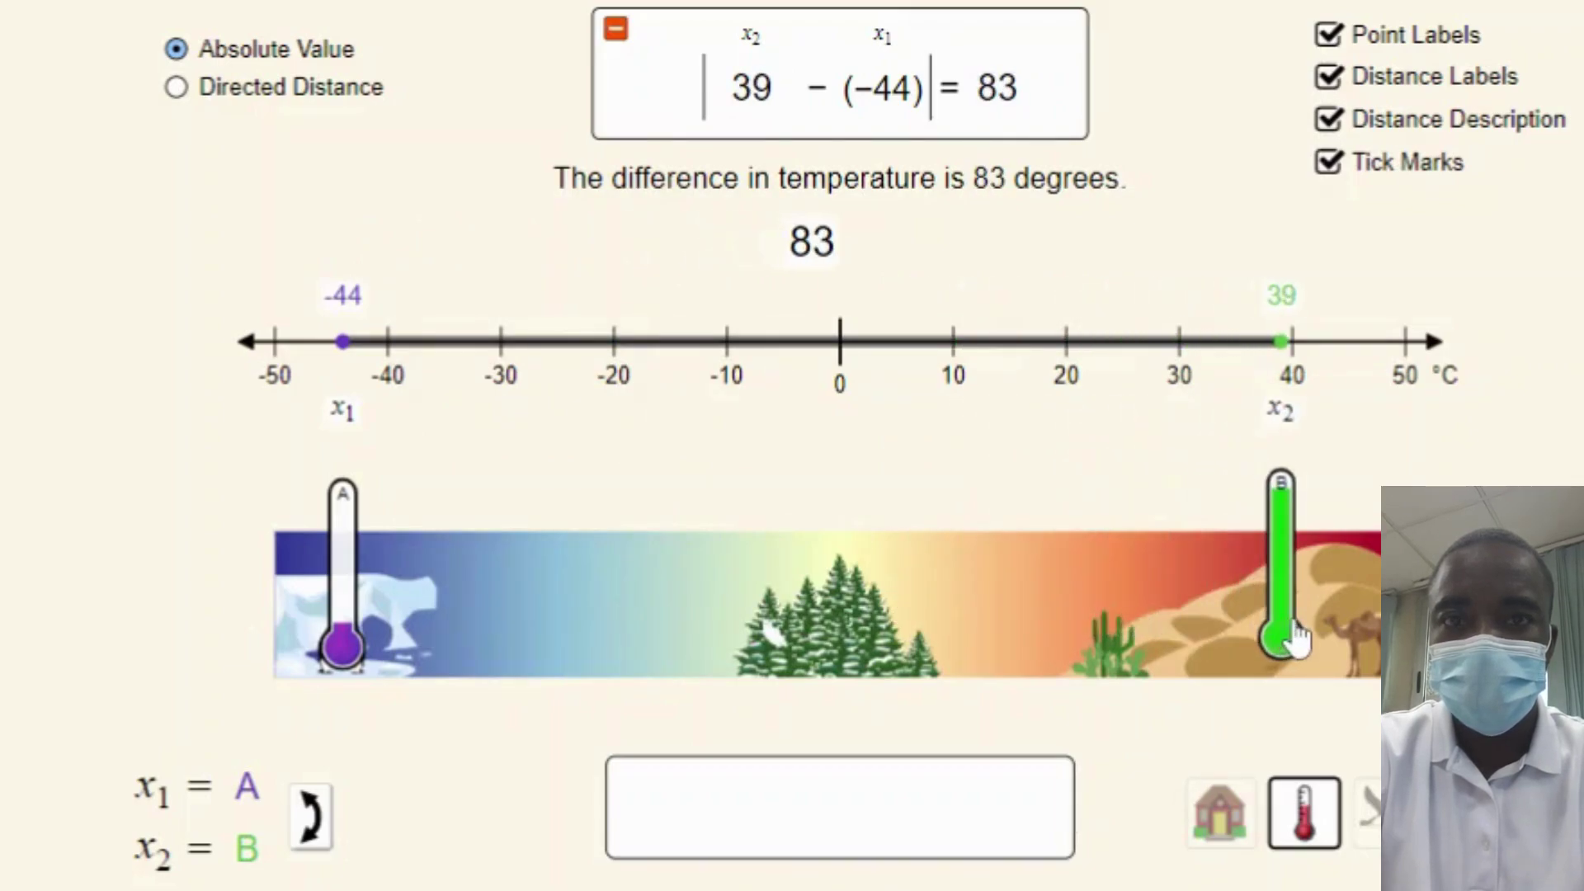
left_click_drag(351, 644, 1190, 636)
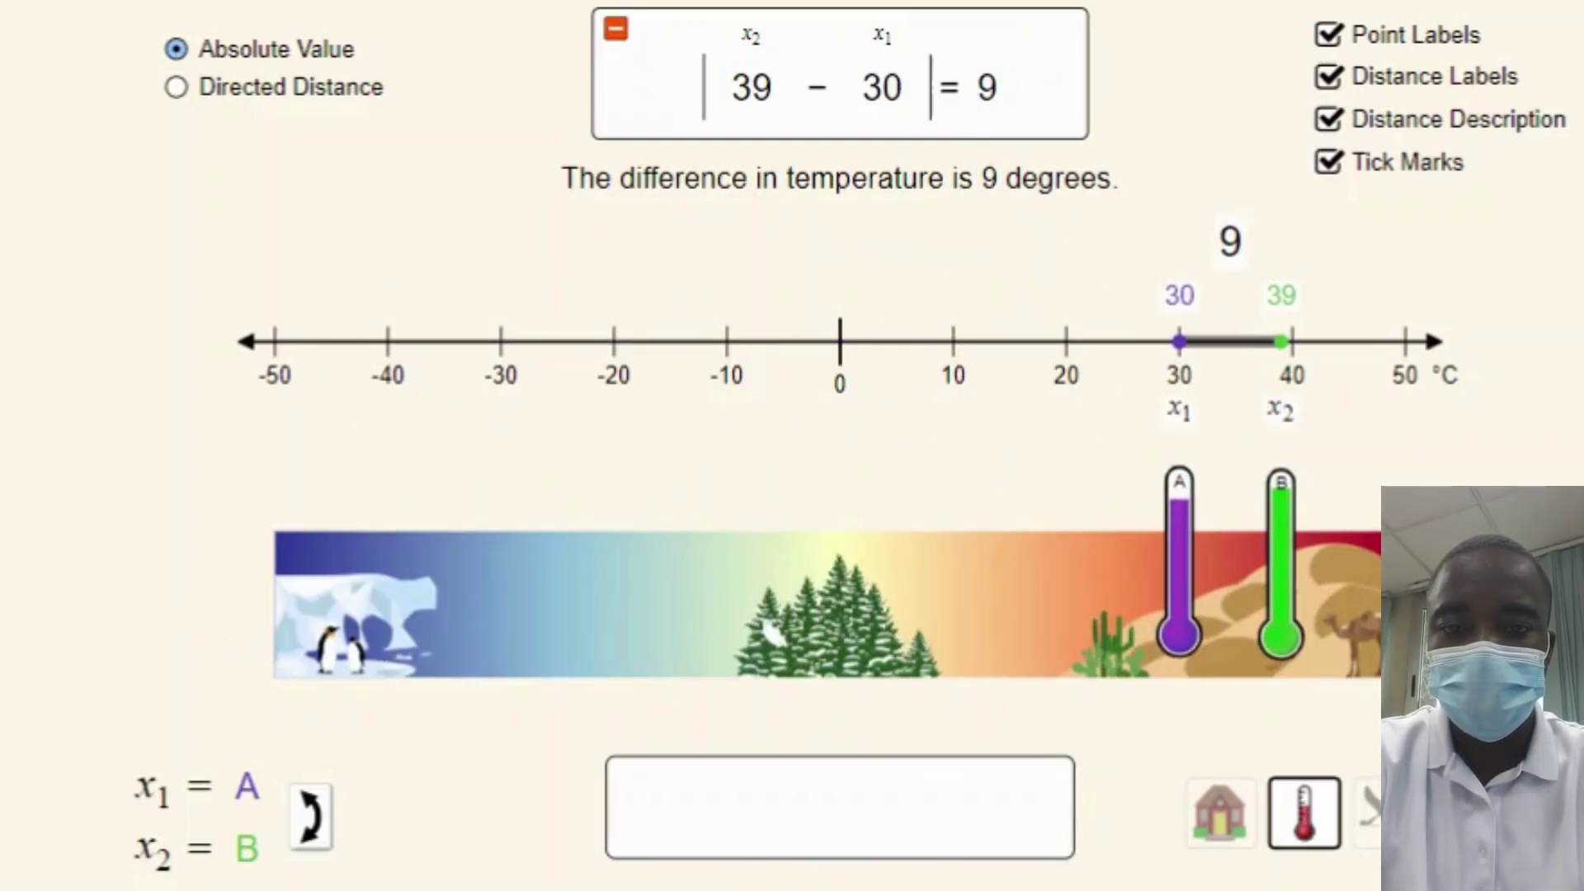
- Switch back to the house-and-person scene and move the house to −7
left_click(1208, 838)
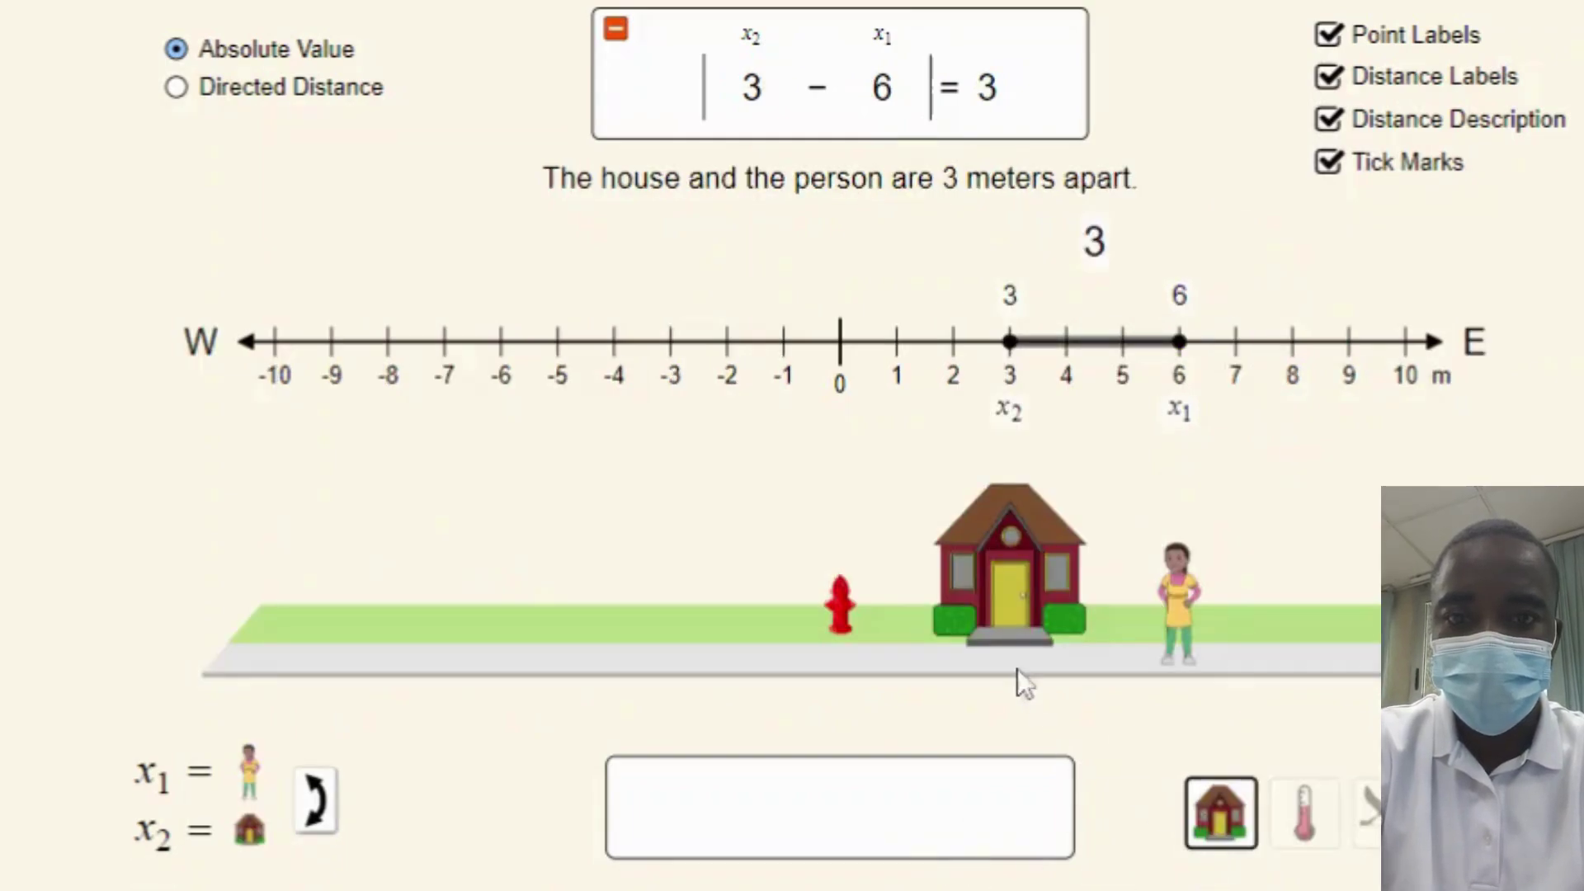
left_click_drag(1005, 634, 439, 654)
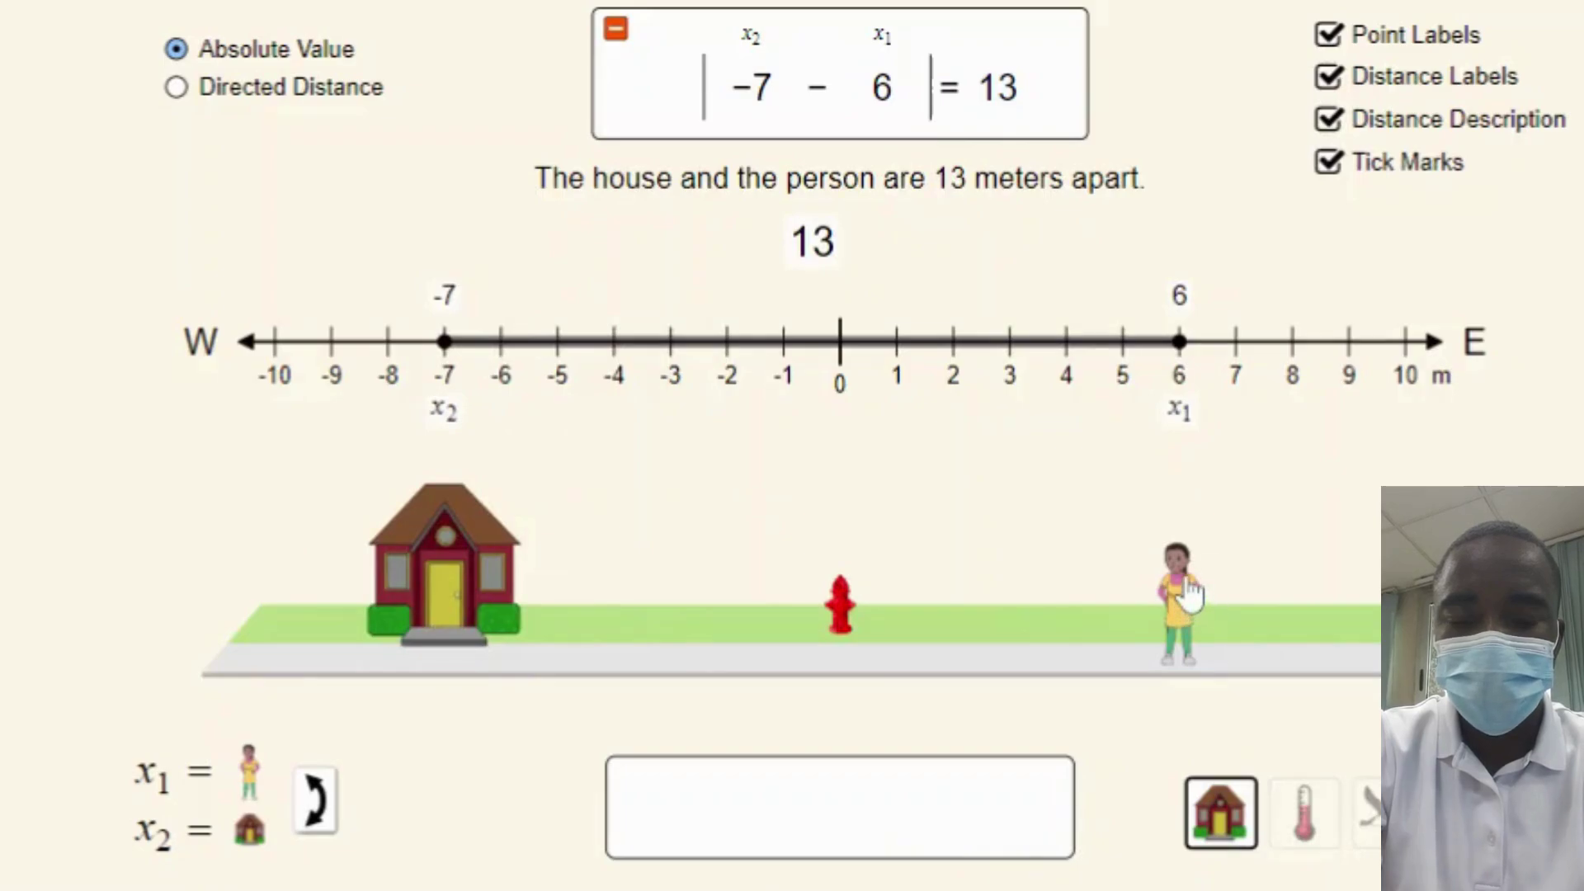